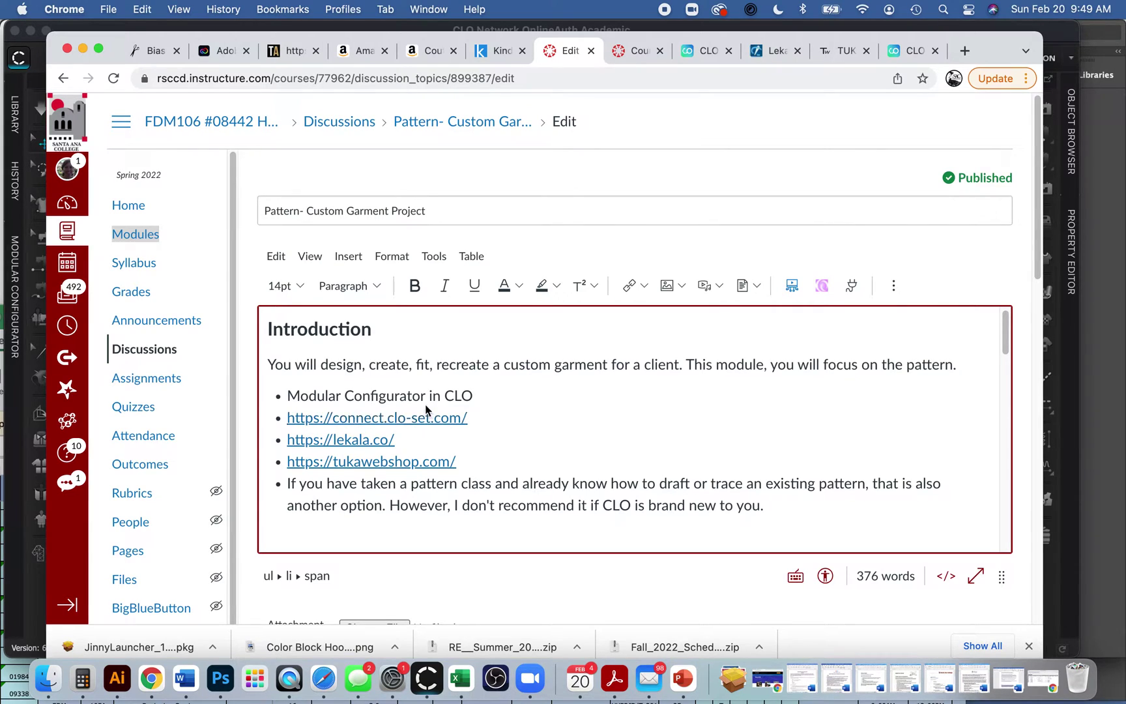
Switch from the CLO-SET Connect home tab to the Store garment tab and skim it
left_click(918, 50)
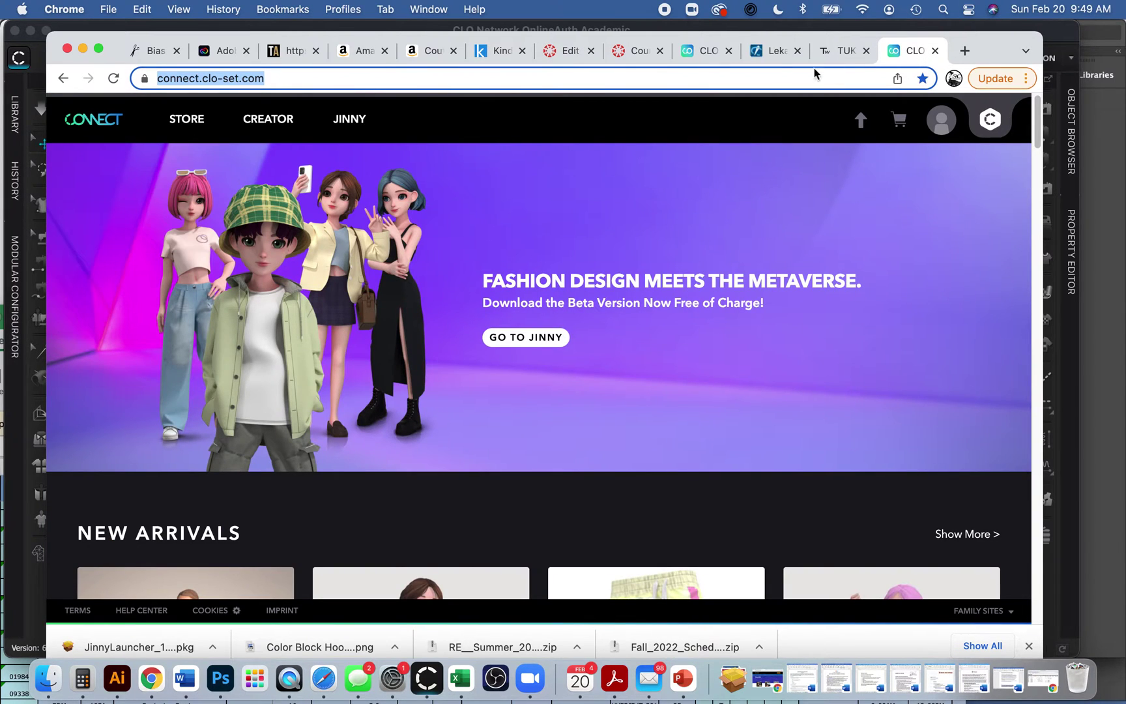
left_click(704, 51)
scroll(533, 390, "down", 10)
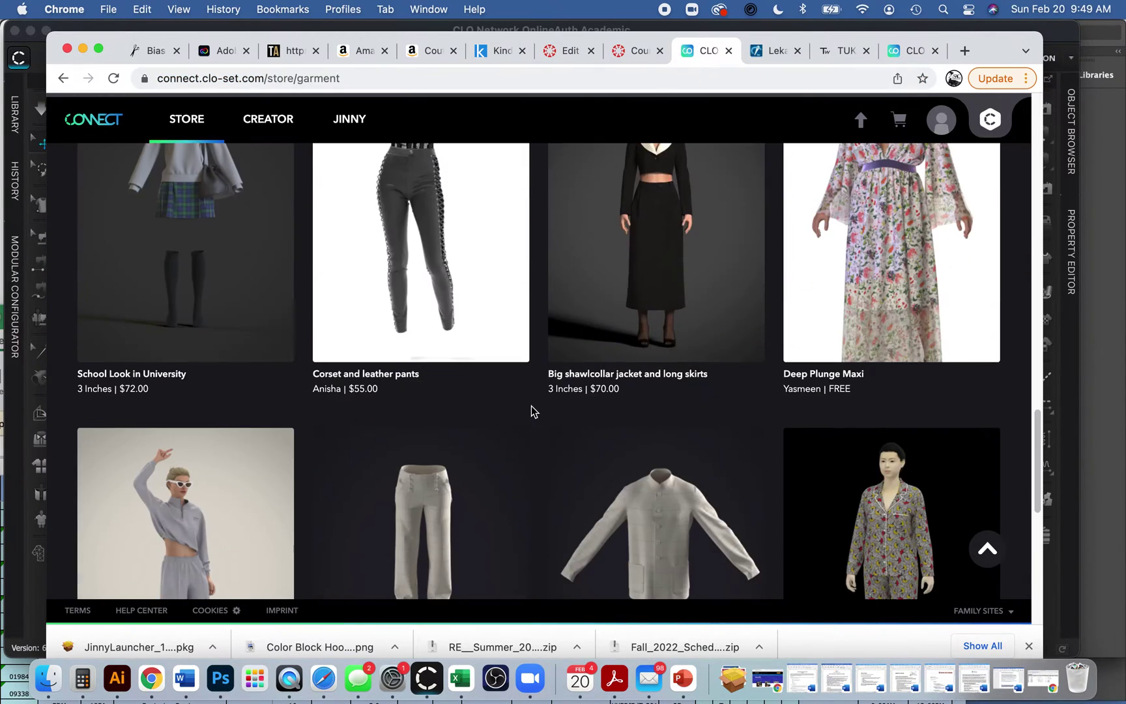
scroll(531, 411, "up", 3)
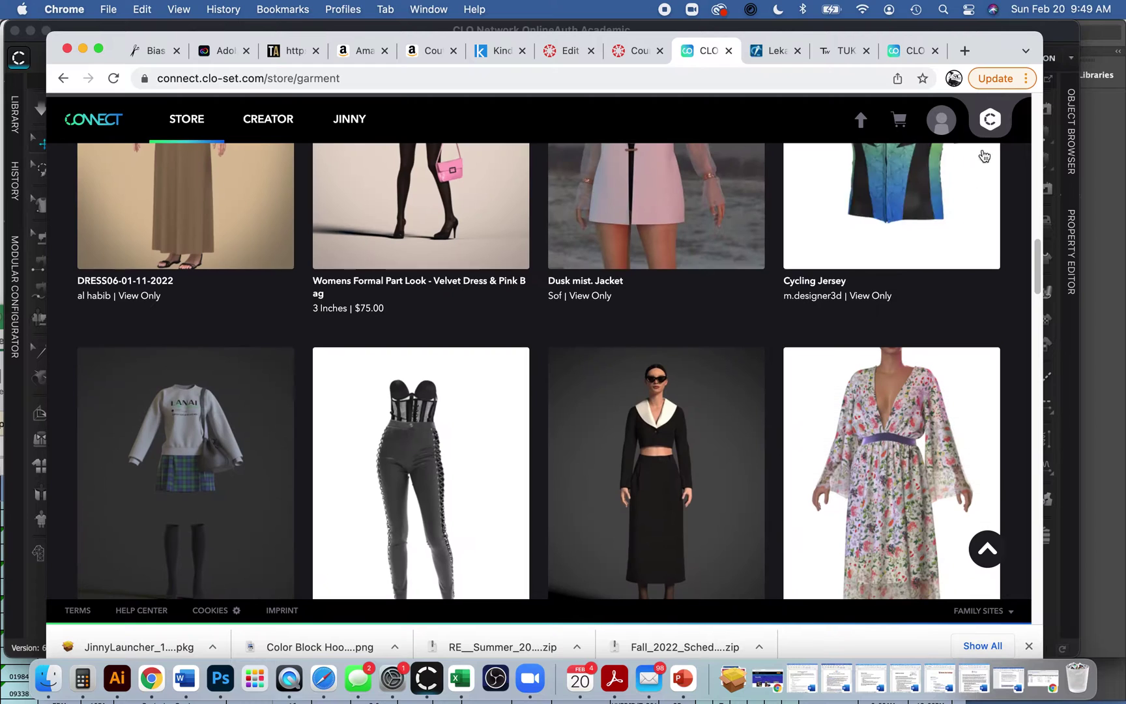
Browse down the Connect home page, then return to the Garment store at its top
left_click(909, 50)
scroll(503, 473, "down", 2)
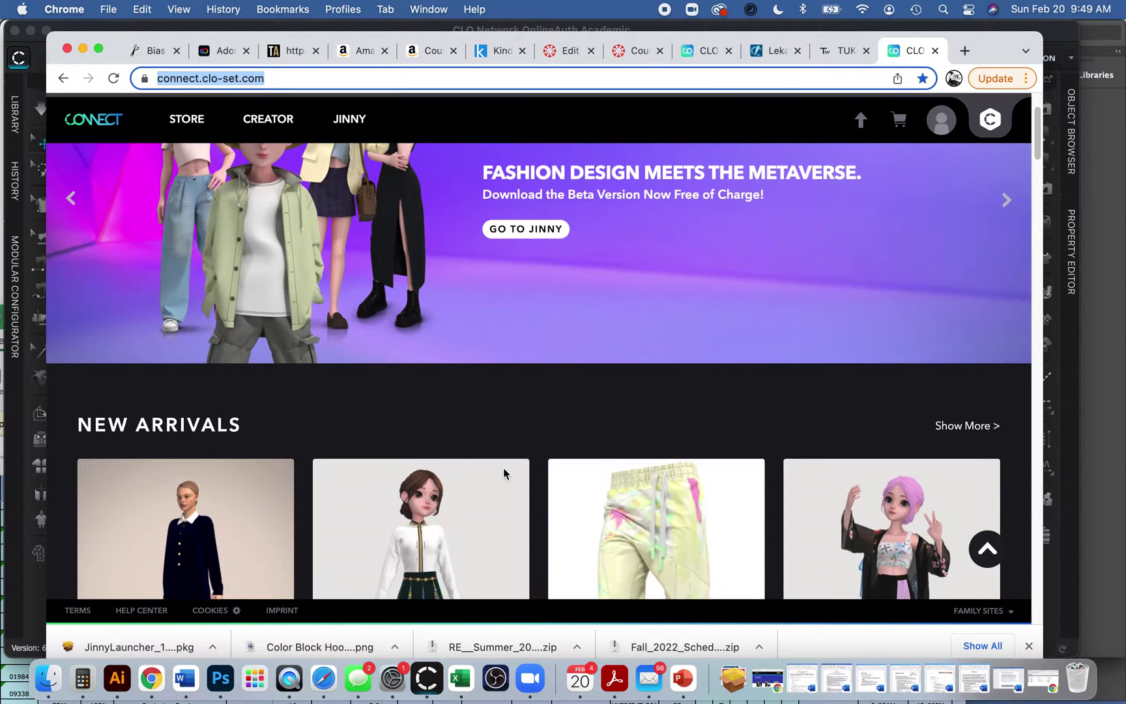
scroll(503, 474, "down", 5)
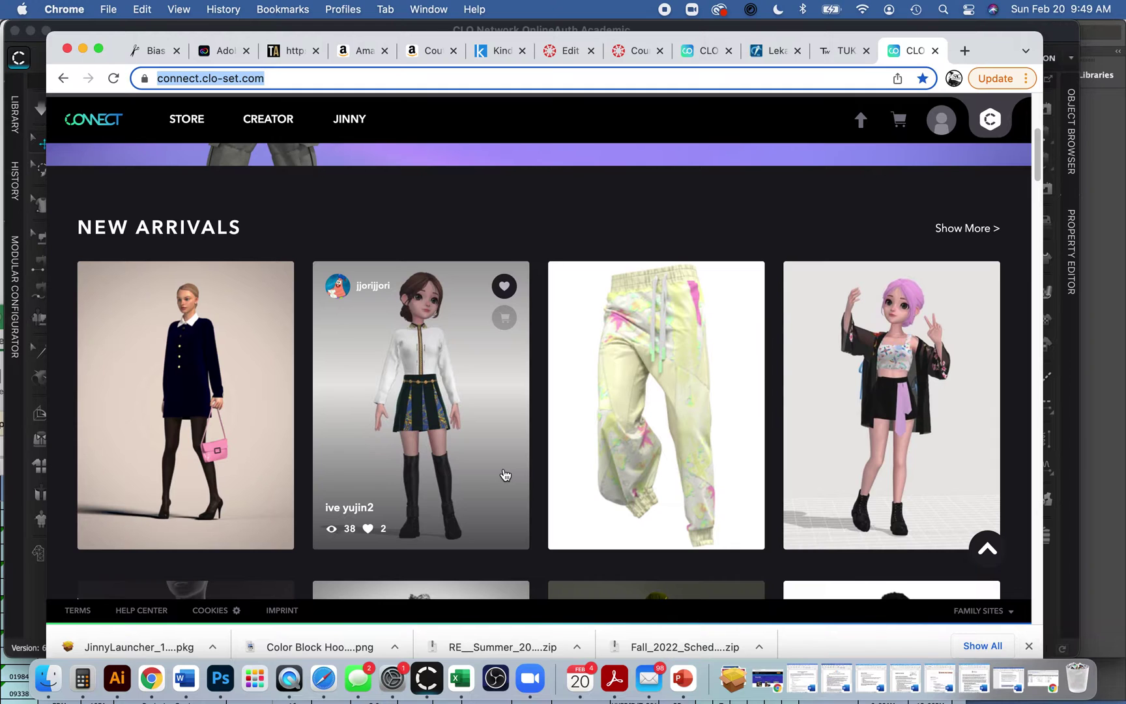
scroll(503, 474, "down", 10)
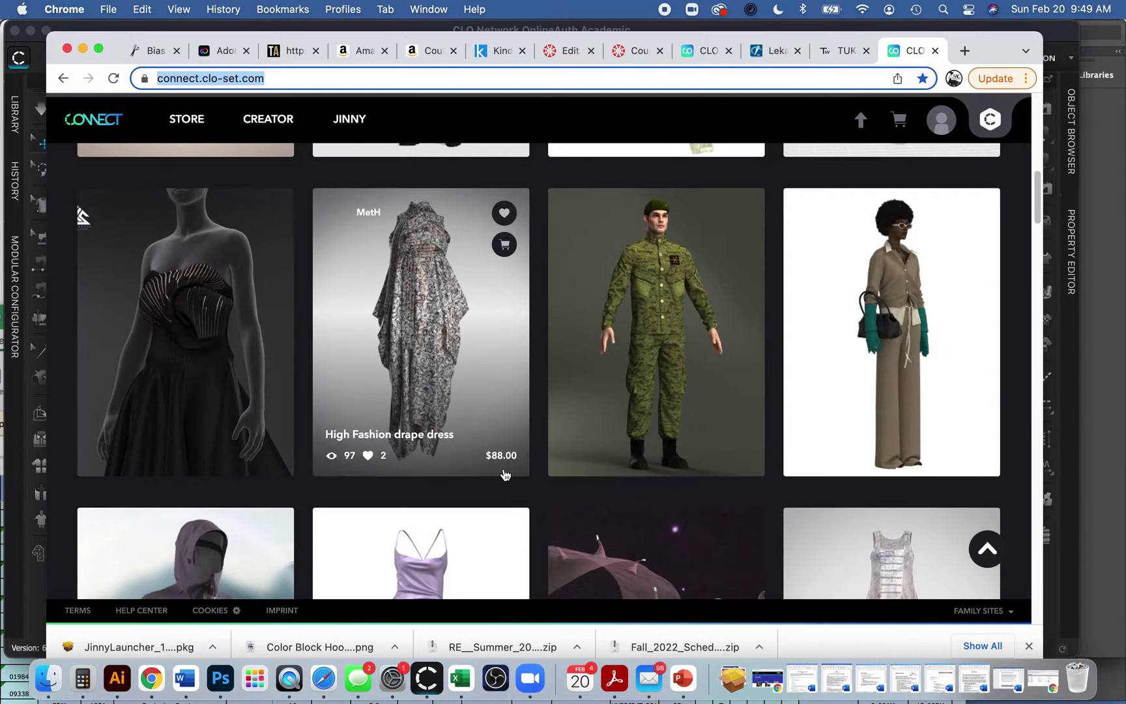
scroll(504, 473, "down", 3)
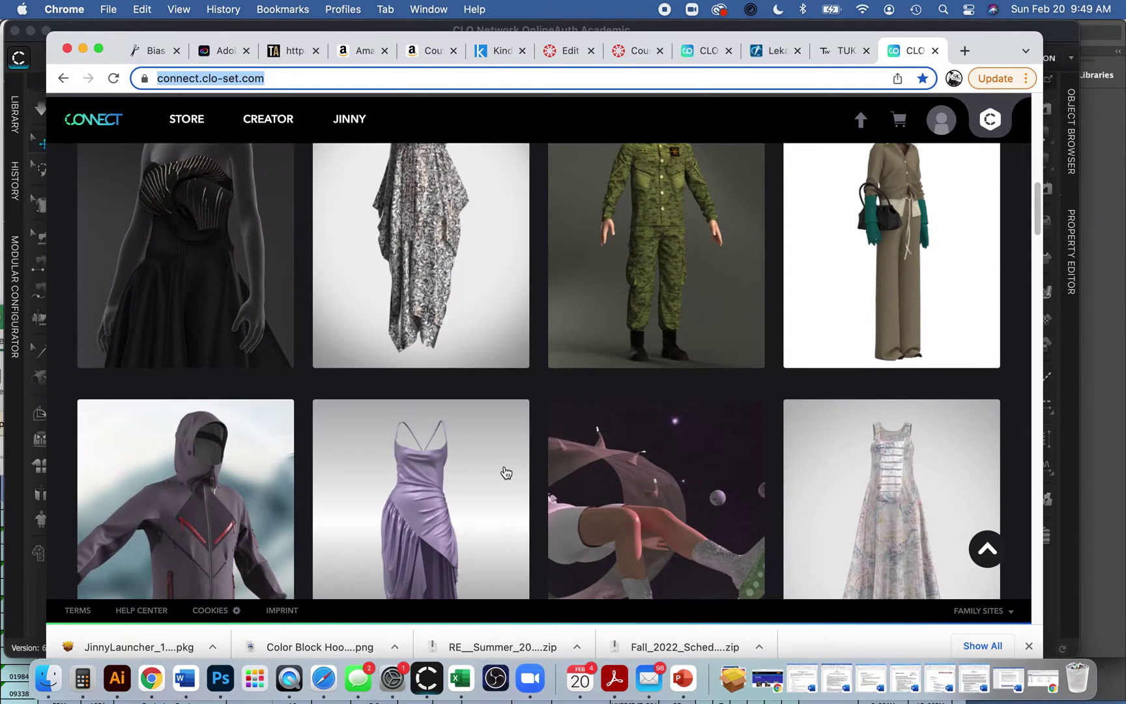
scroll(505, 471, "down", 5)
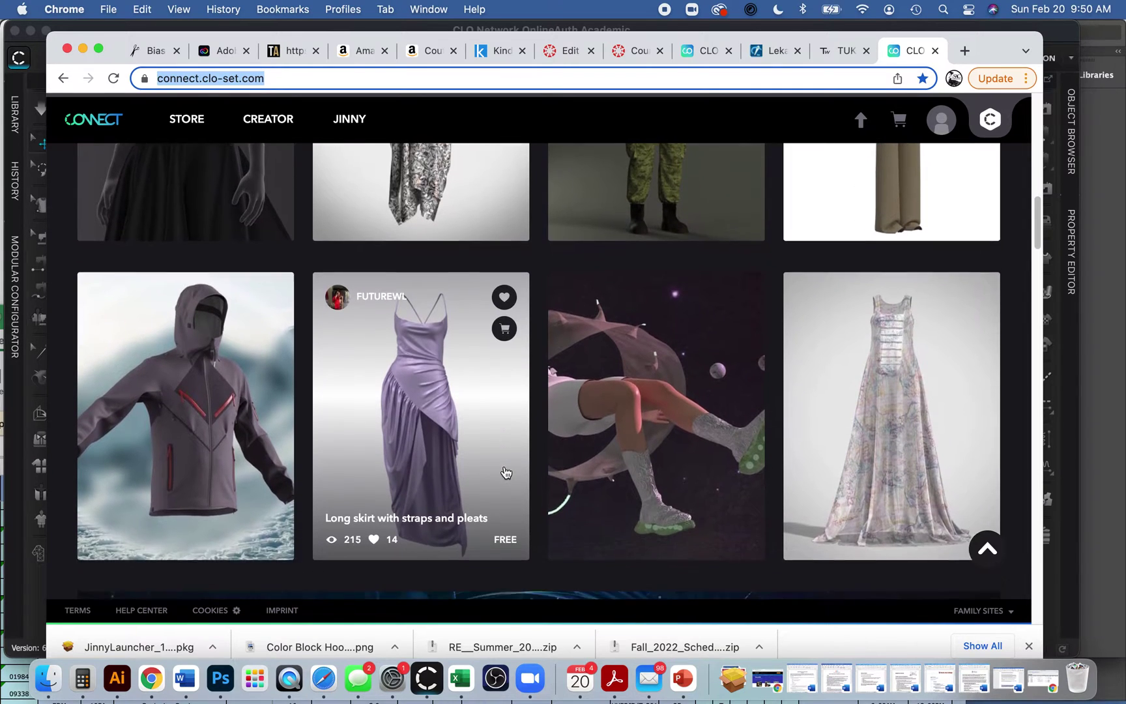
scroll(505, 471, "down", 5)
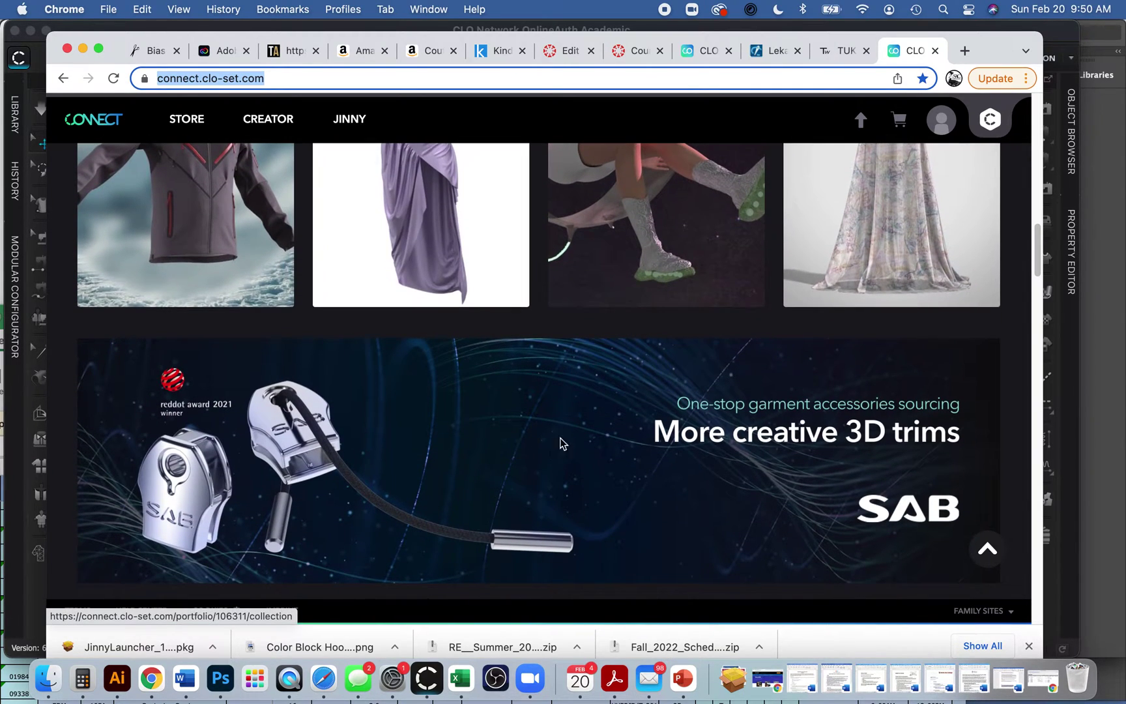
left_click(692, 50)
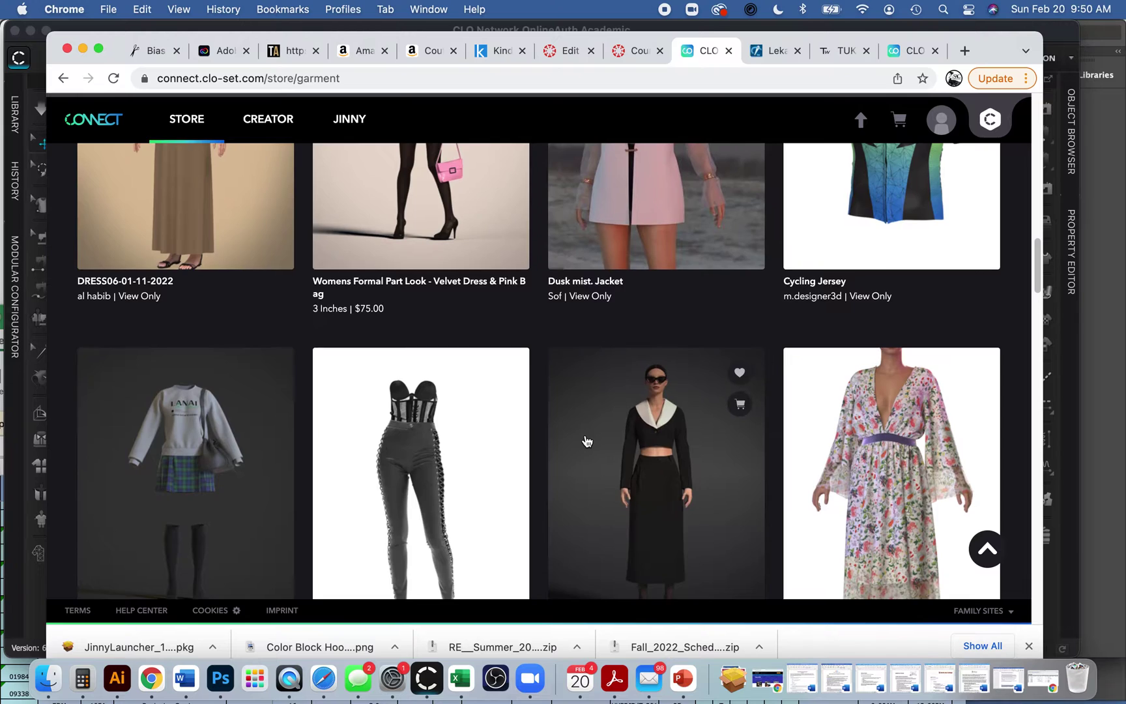
scroll(586, 440, "up", 15)
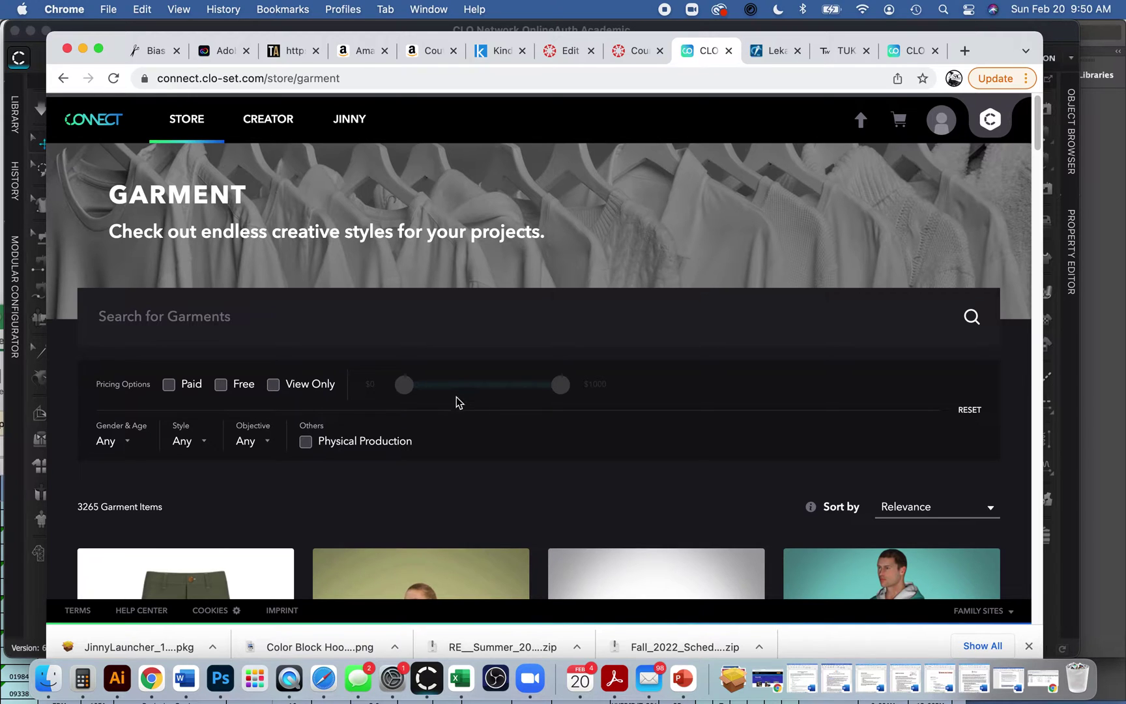
scroll(692, 455, "down", 5)
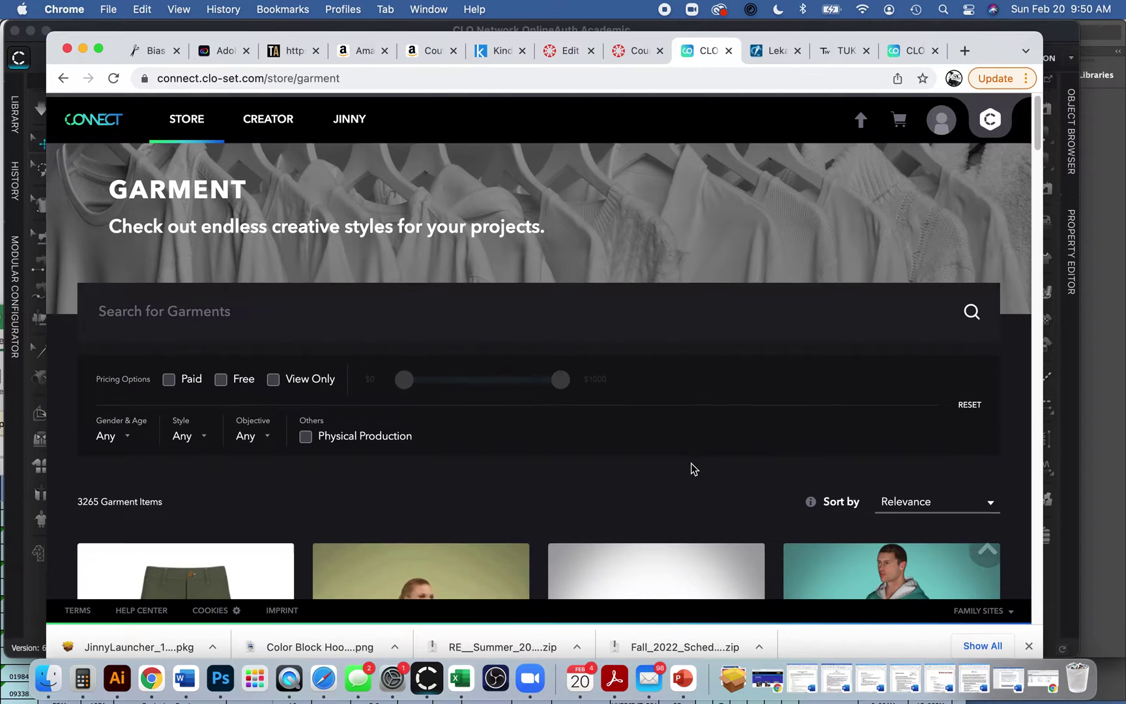
scroll(692, 476, "down", 1)
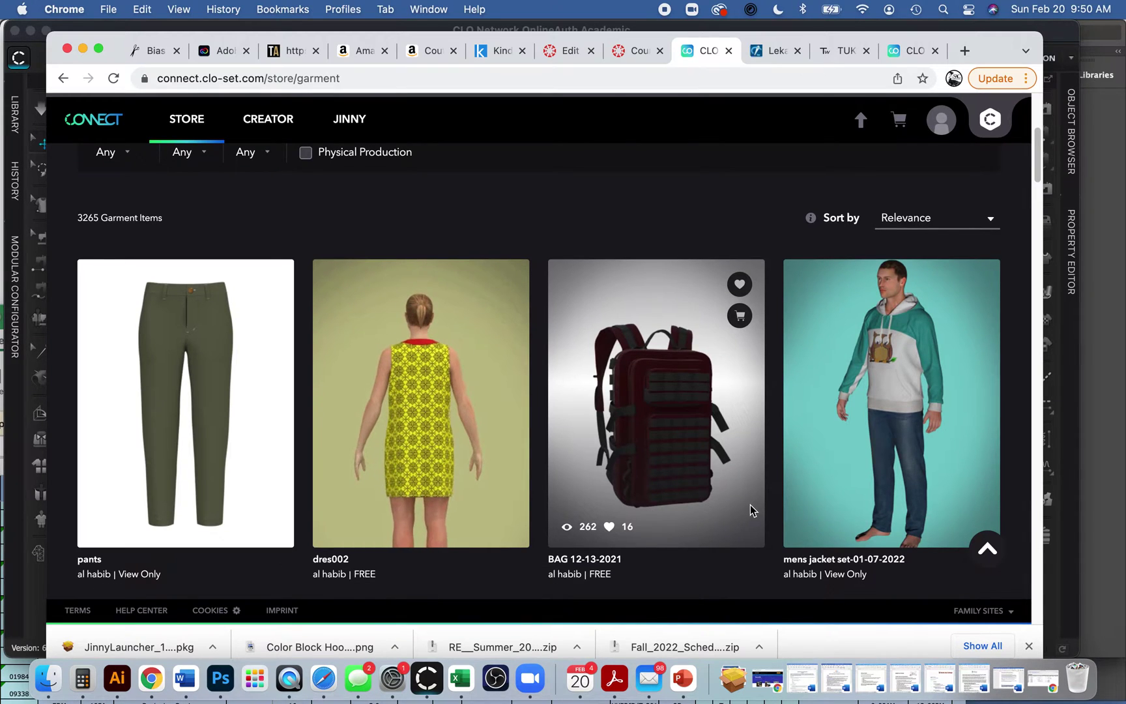
mouse_move(413, 499)
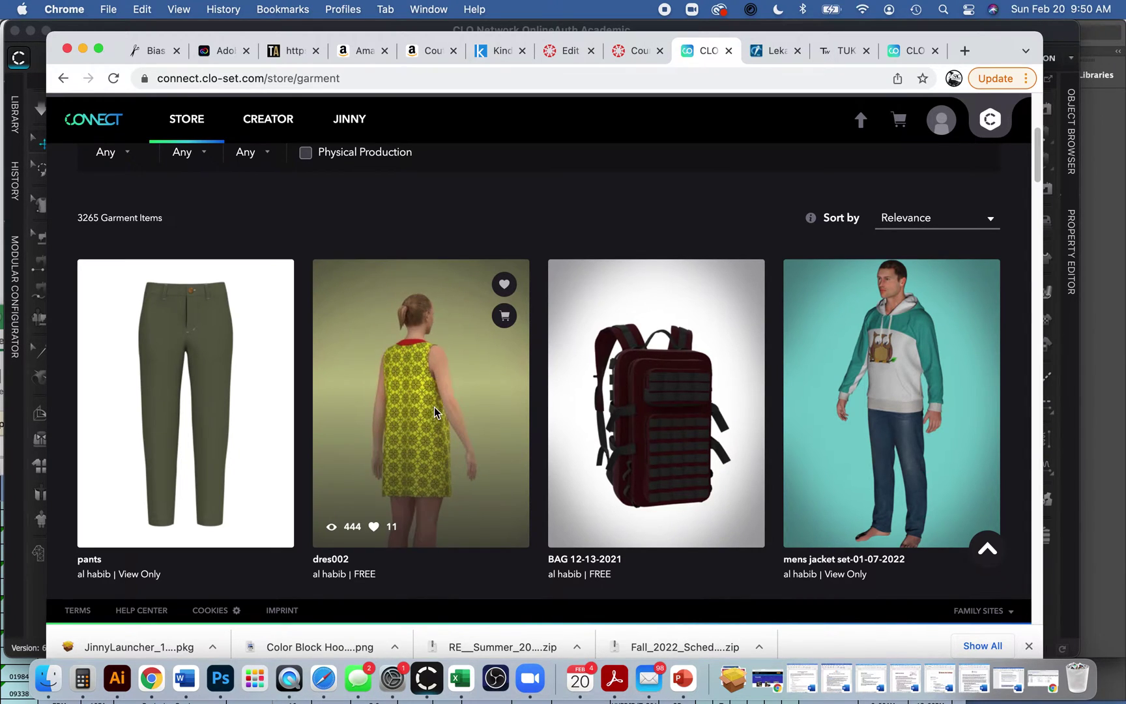
scroll(413, 454, "down", 1)
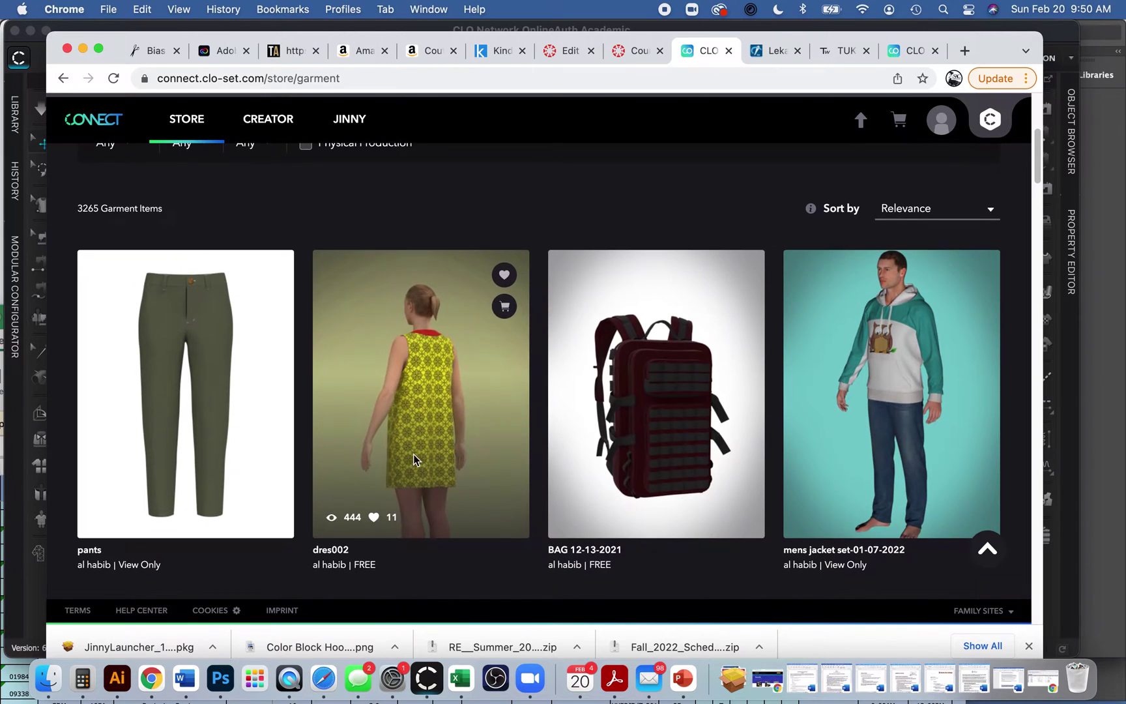
scroll(413, 454, "down", 2)
scroll(415, 460, "down", 3)
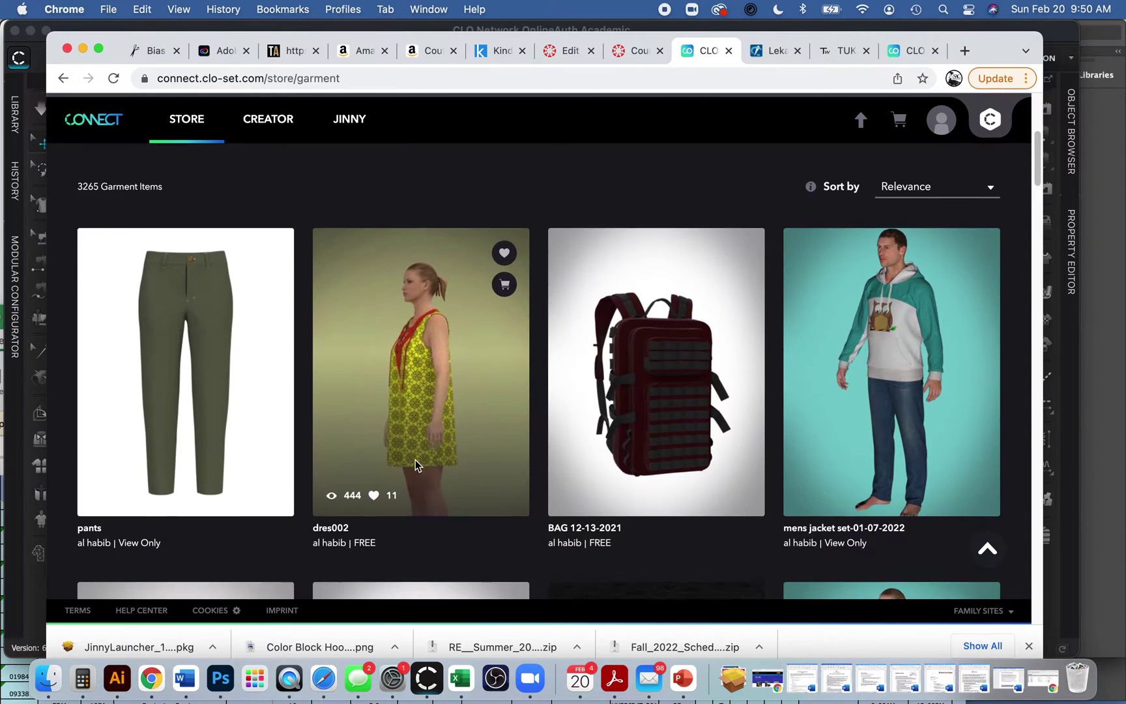
scroll(416, 460, "up", 1)
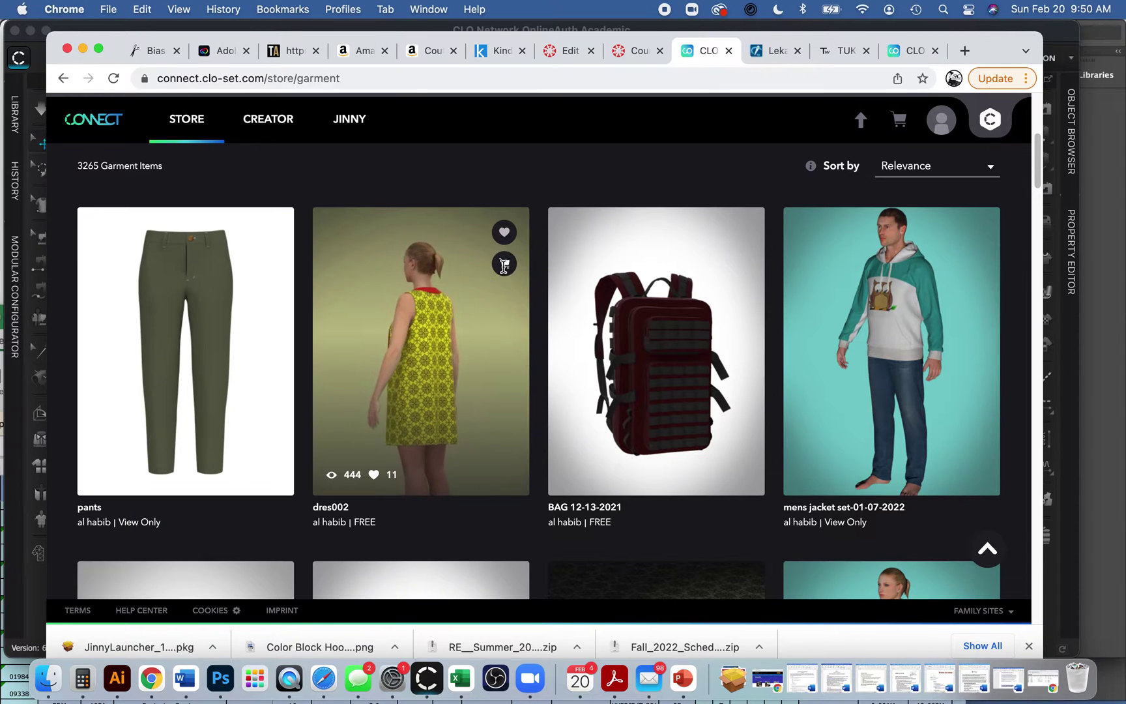
left_click(504, 264)
Add the free dres002 dress to the cart, accept the Terms of Service and check out
left_click(600, 481)
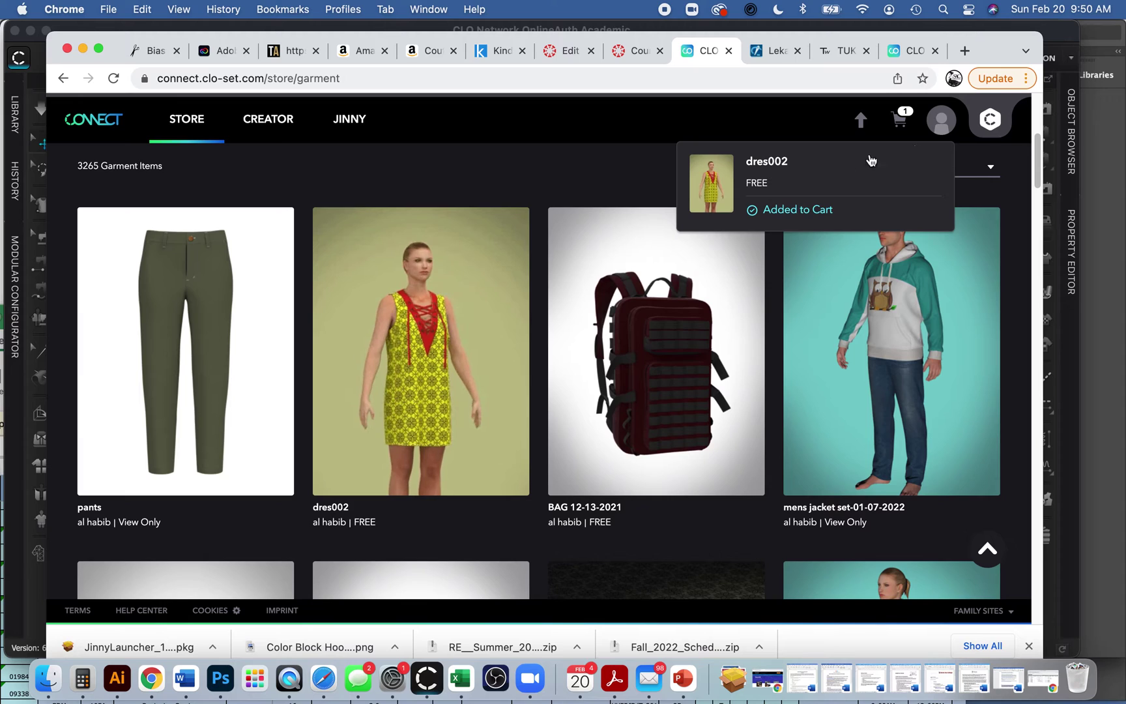
left_click(902, 119)
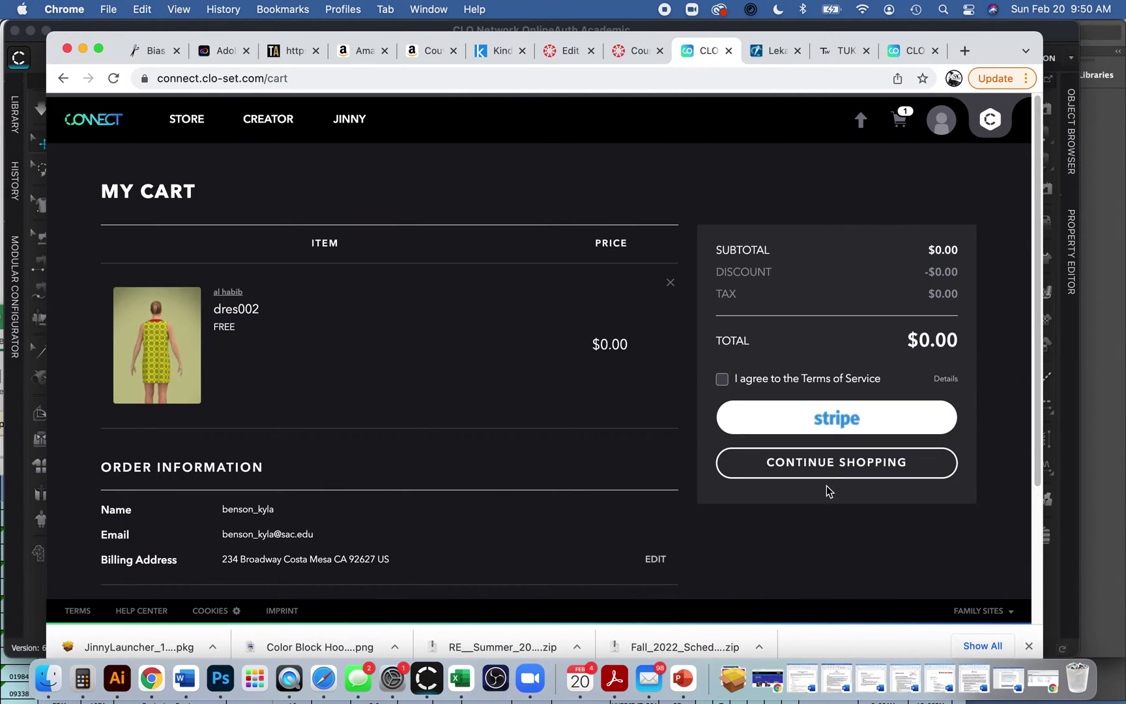
scroll(372, 533, "down", 3)
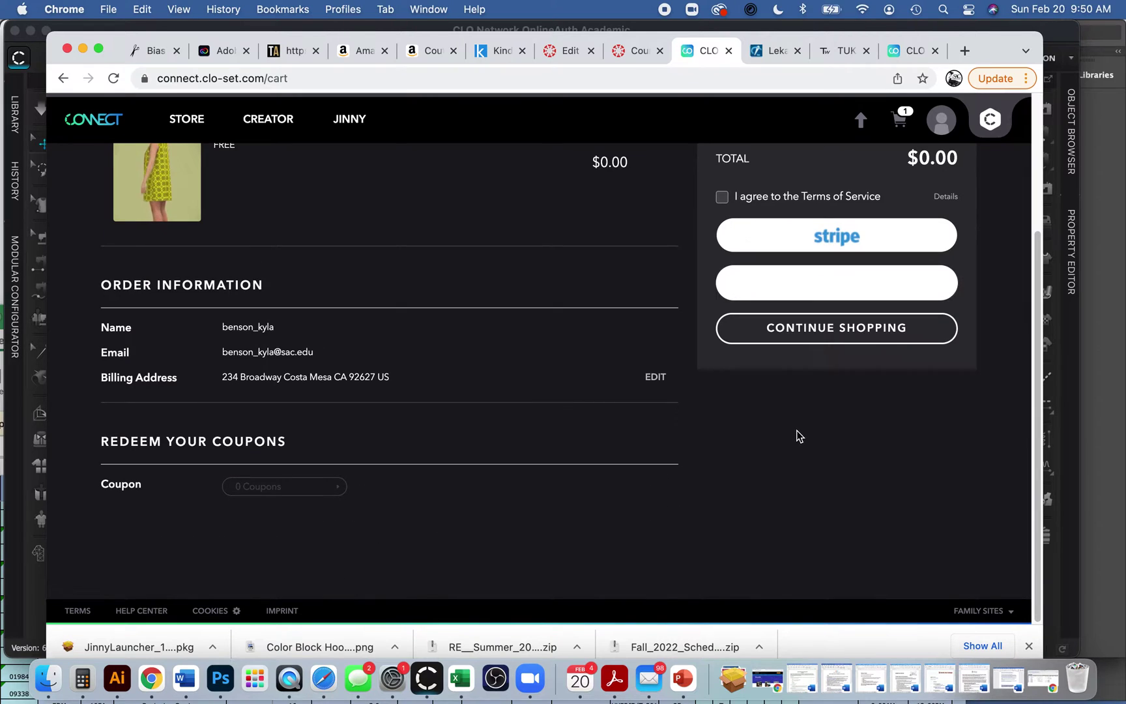
scroll(339, 479, "up", 3)
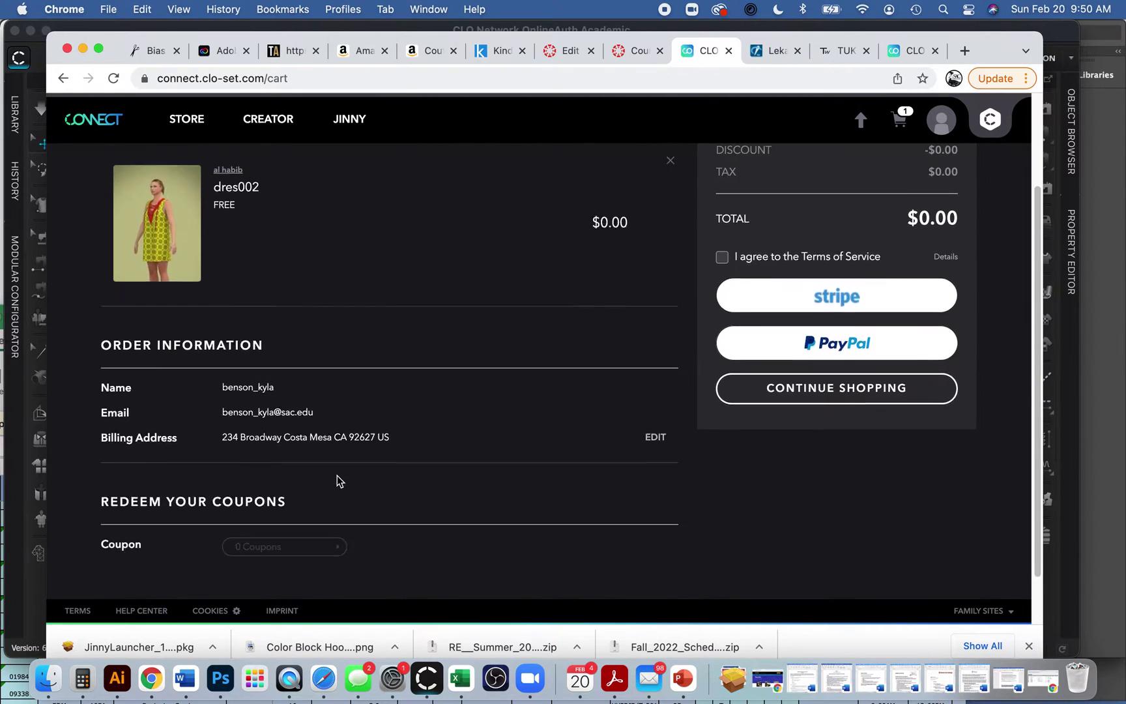
left_click(730, 332)
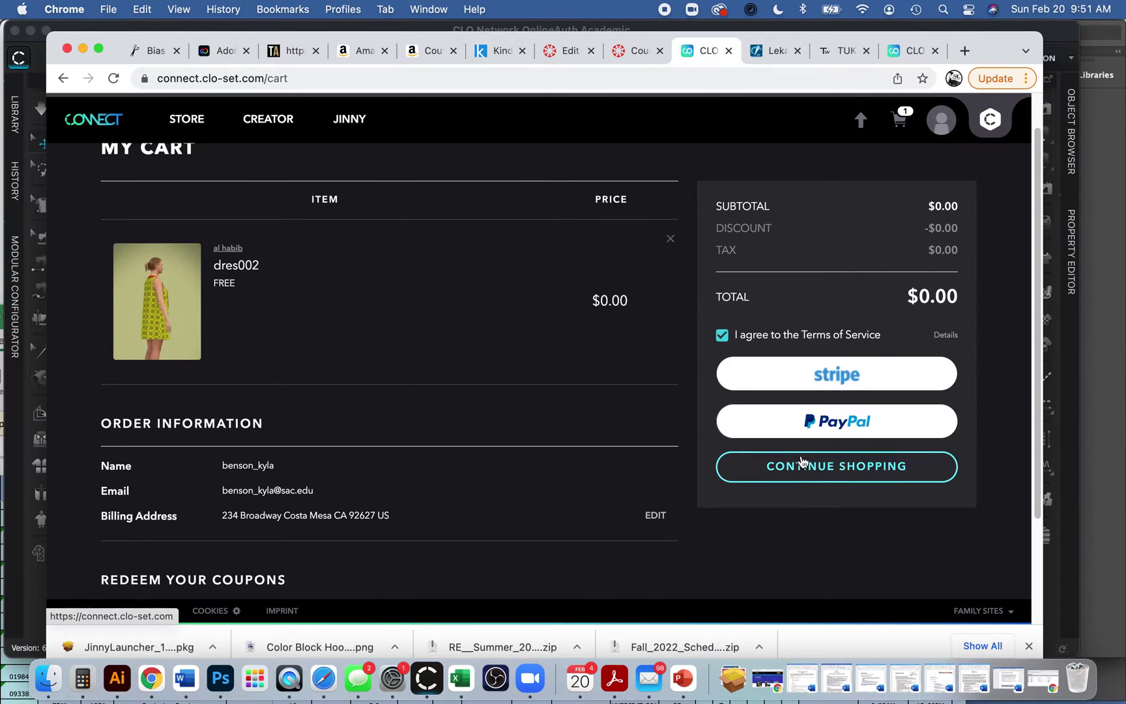
left_click(801, 422)
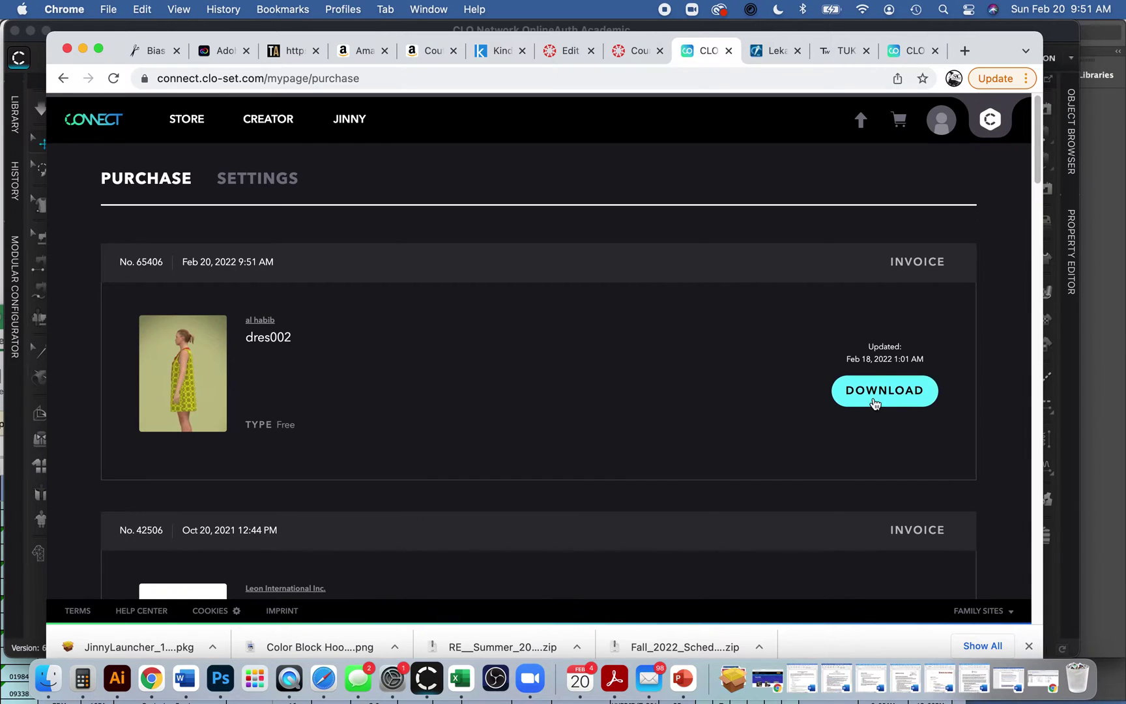
Download the dres002 order as dres002(3).zip and bring up a Finder window
left_click(875, 397)
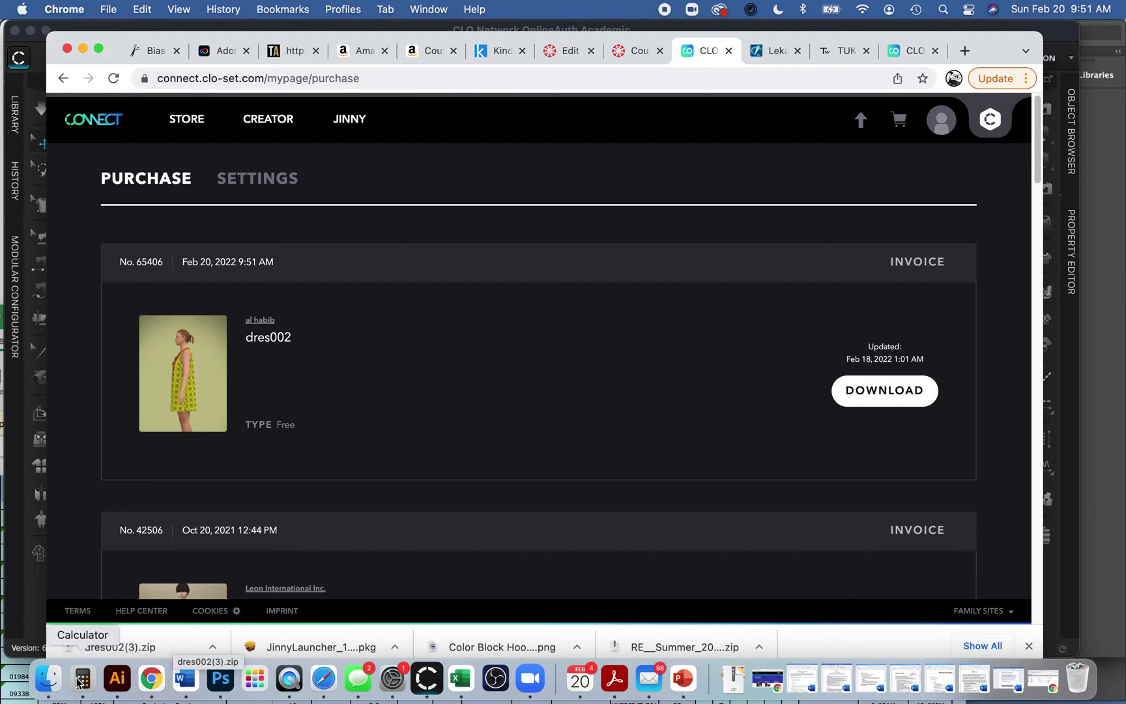
left_click(48, 678)
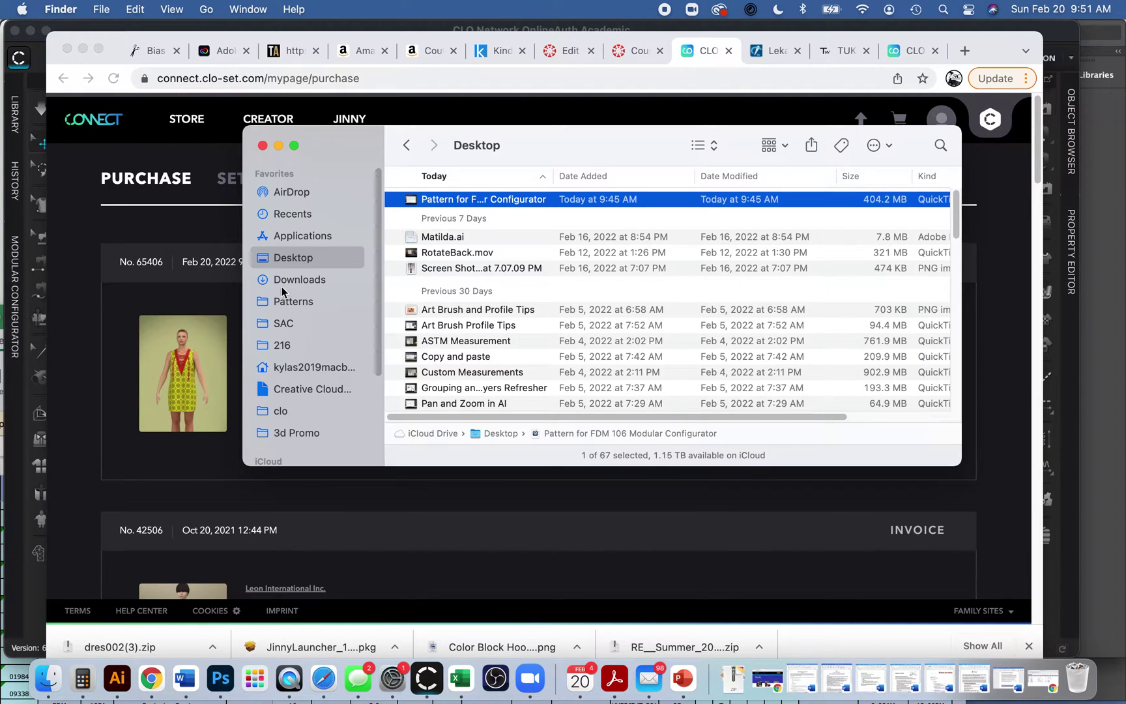
Unzip dres002(3).zip in Downloads to get dres002.zprj, then return to CLO 3D
left_click(286, 280)
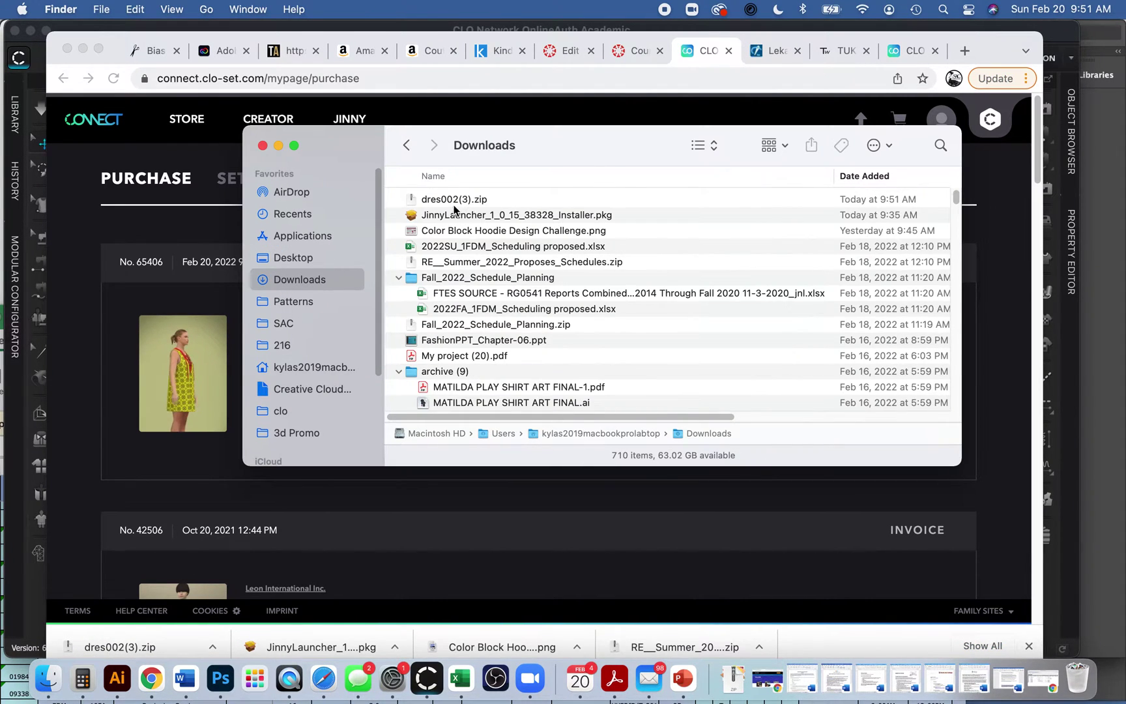
double_click(450, 203)
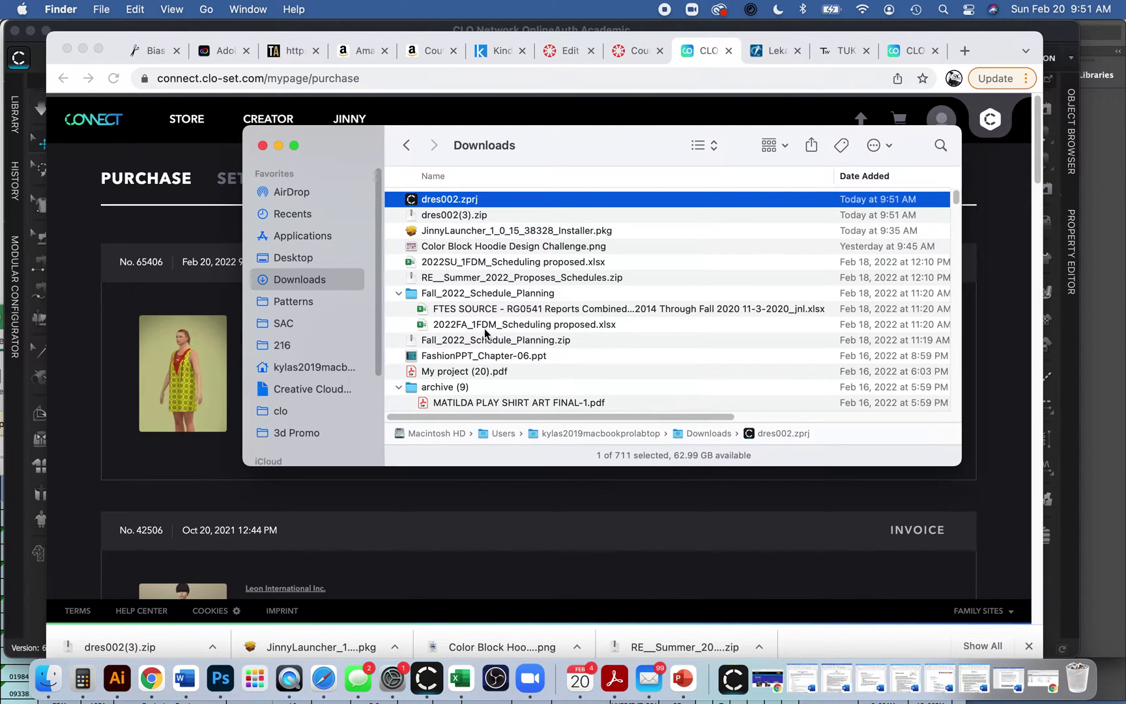
left_click(430, 682)
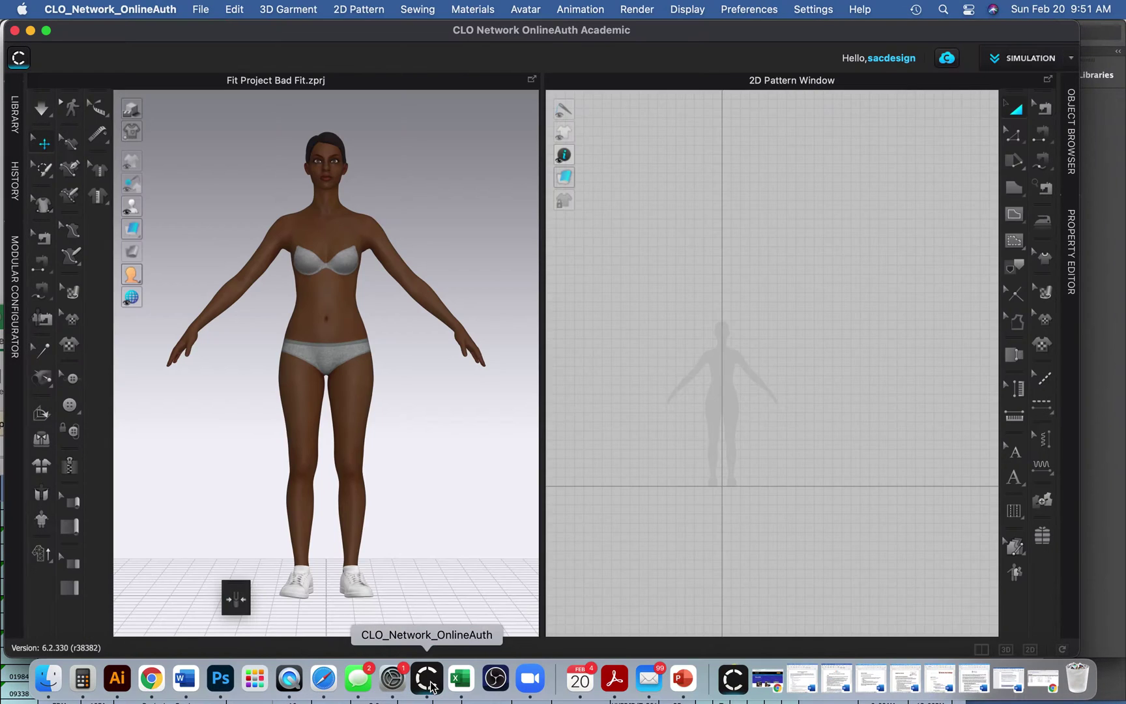
Open dres002.zprj from Downloads via File > Open > Project, discarding the current project's changes
left_click(200, 11)
mouse_move(205, 50)
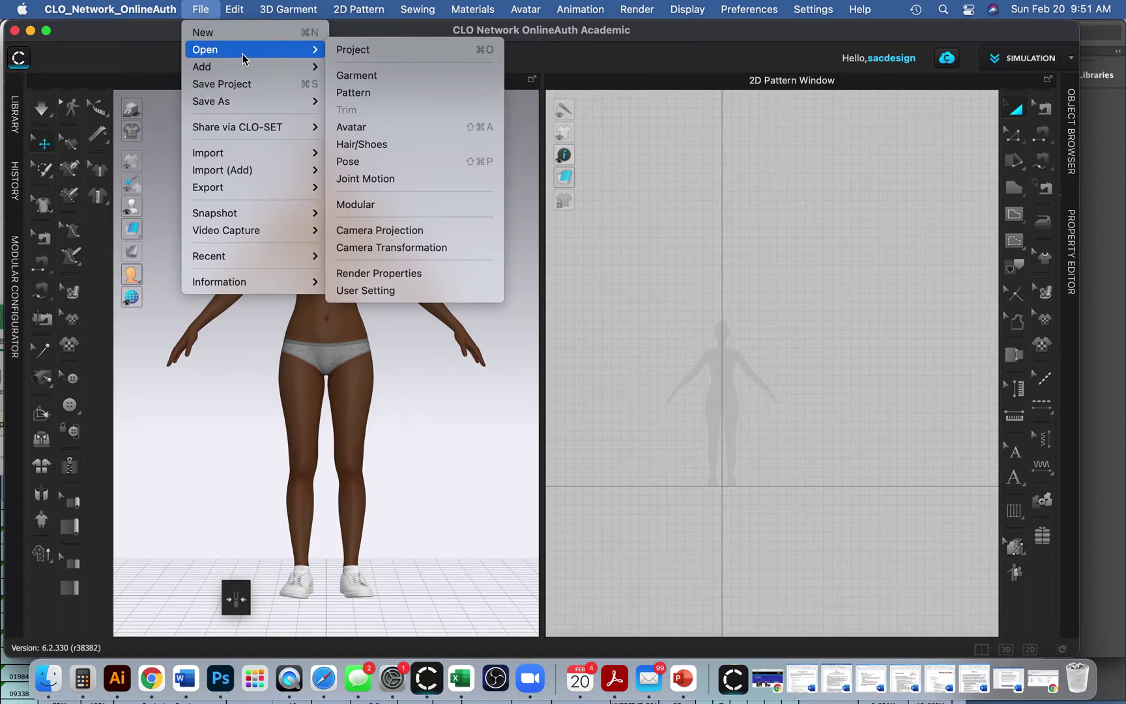
left_click(363, 55)
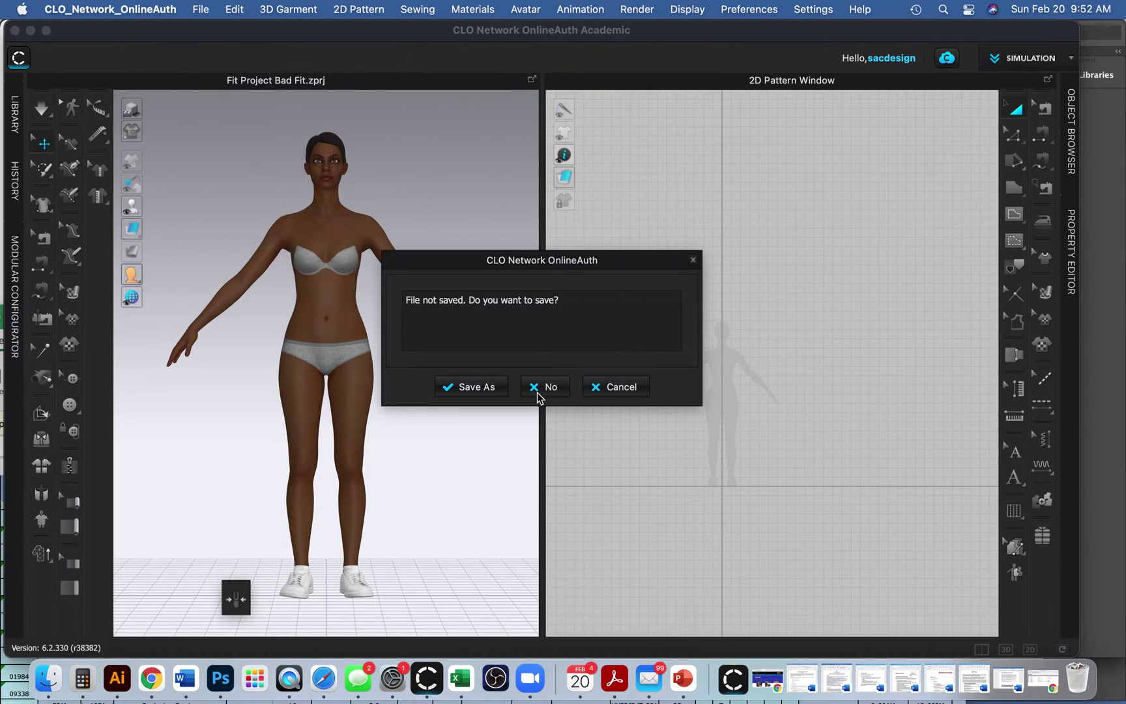
left_click(540, 386)
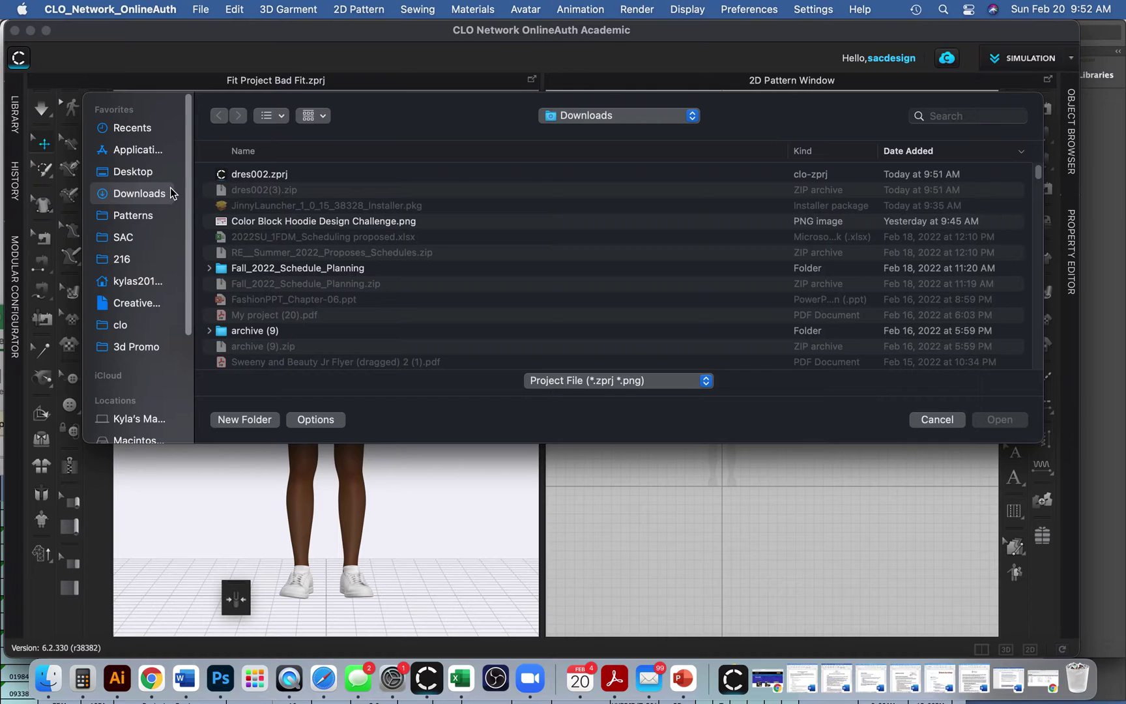
left_click(248, 174)
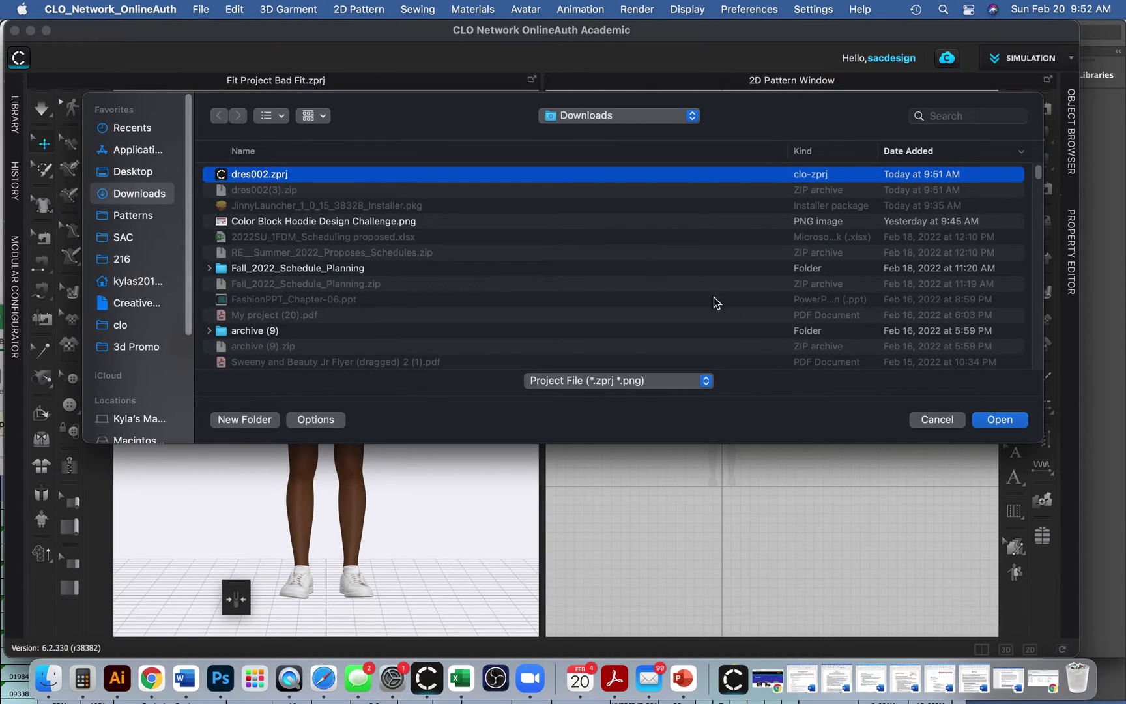
left_click(987, 422)
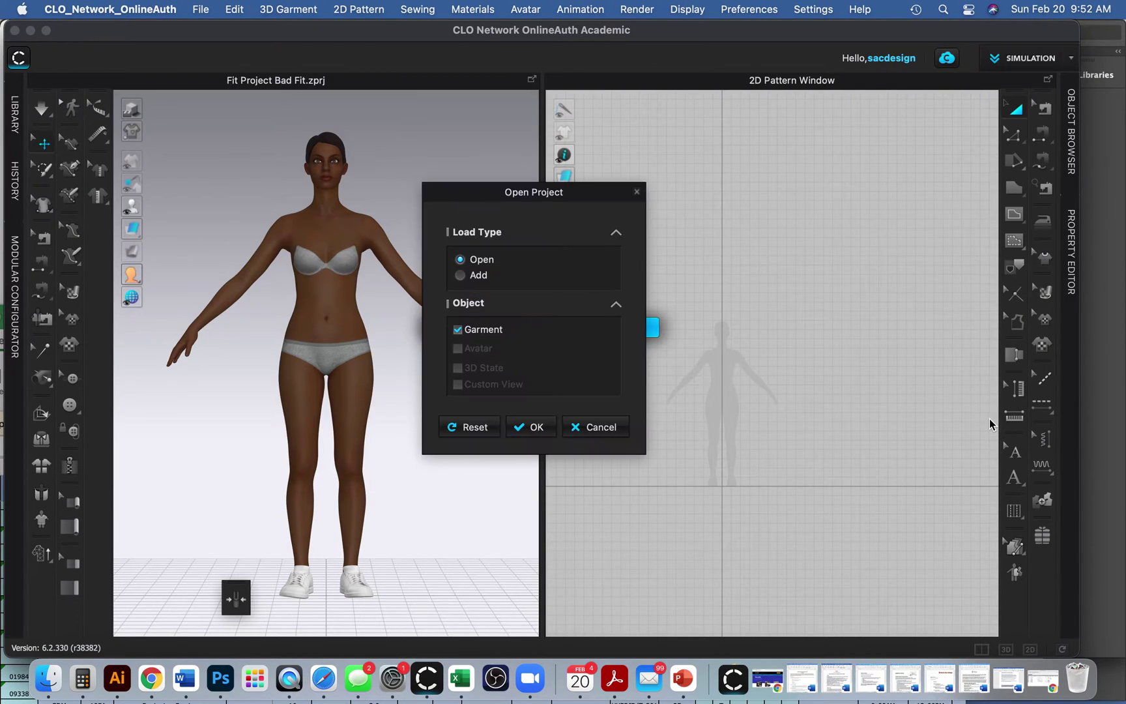
left_click(529, 427)
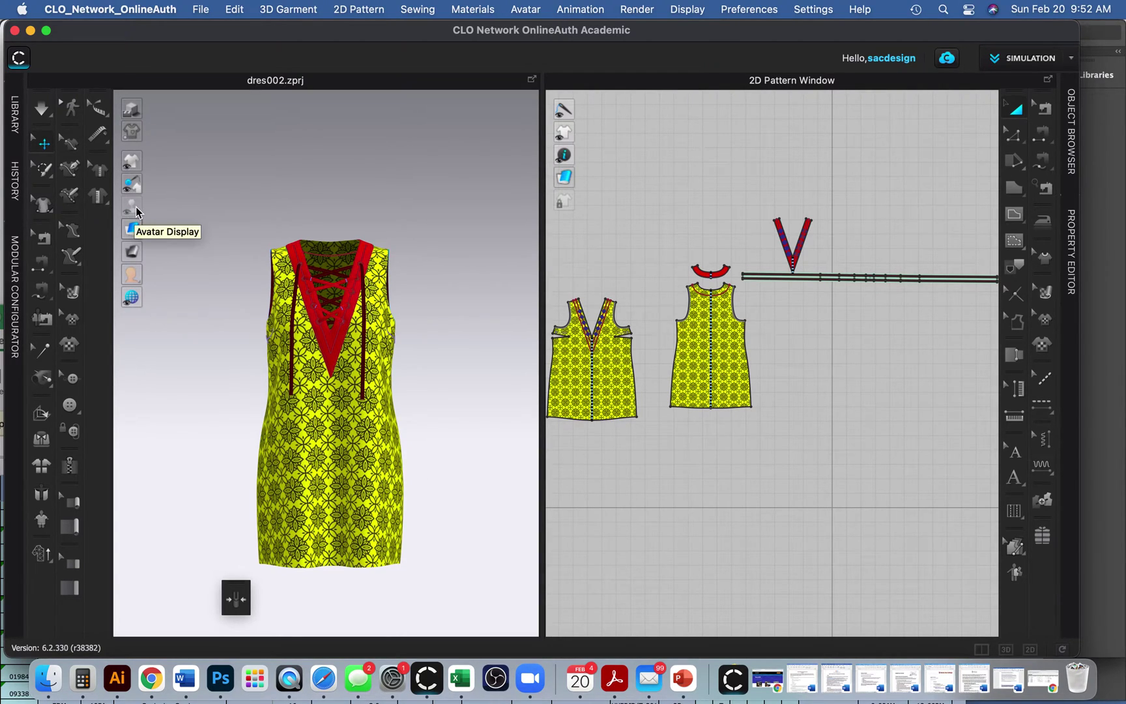
Toggle Avatar Display twice and orbit slightly to inspect the laced dres002 dress
left_click(137, 210)
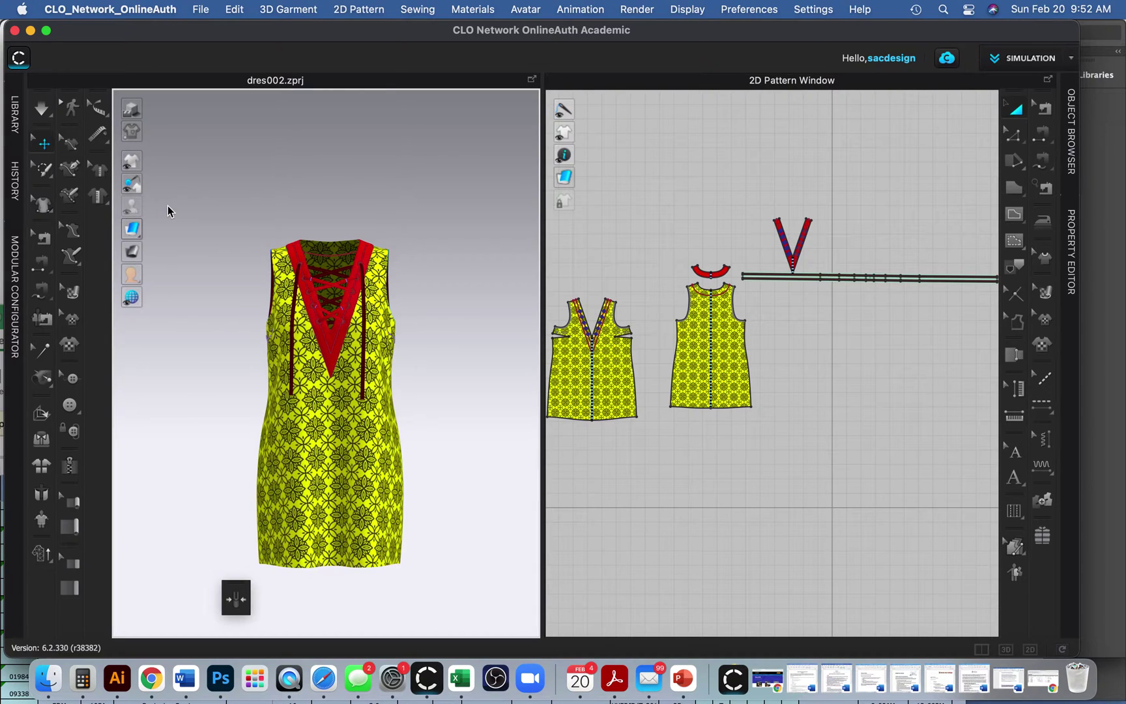
left_click(131, 205)
mouse_move(226, 364)
right_mouse_down()
mouse_move(311, 365)
mouse_move(236, 351)
right_mouse_up()
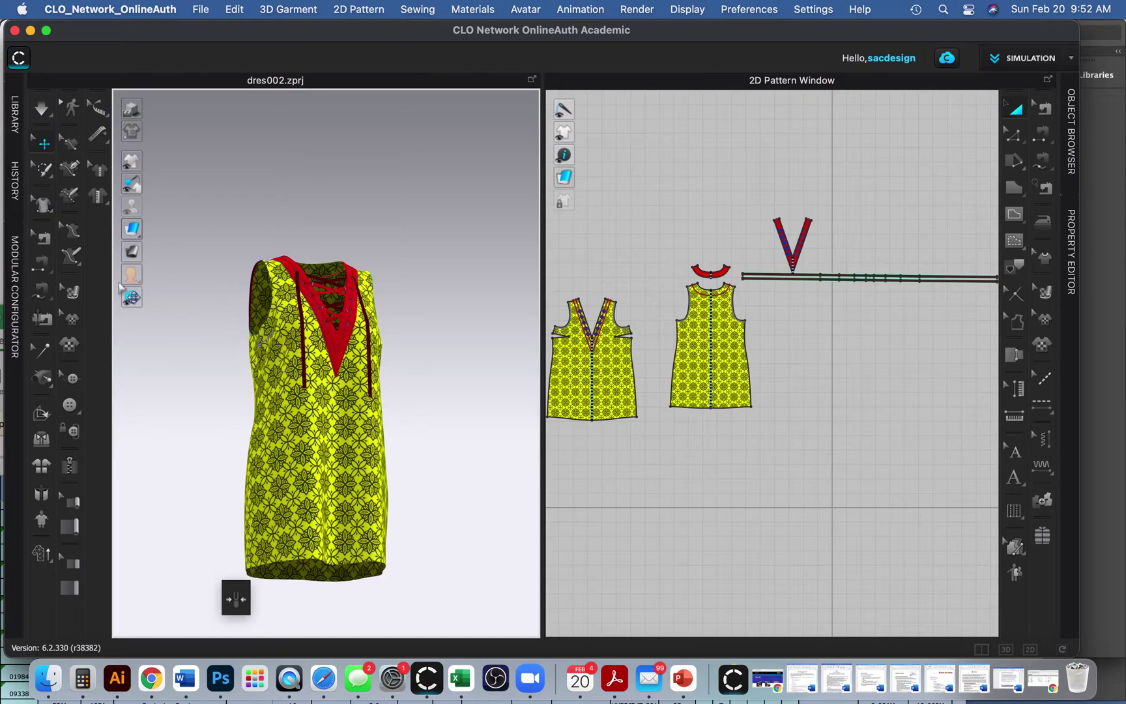
Load FV2_Camila.avt from the Library's Avatar > Female_V2 folder
left_click(14, 116)
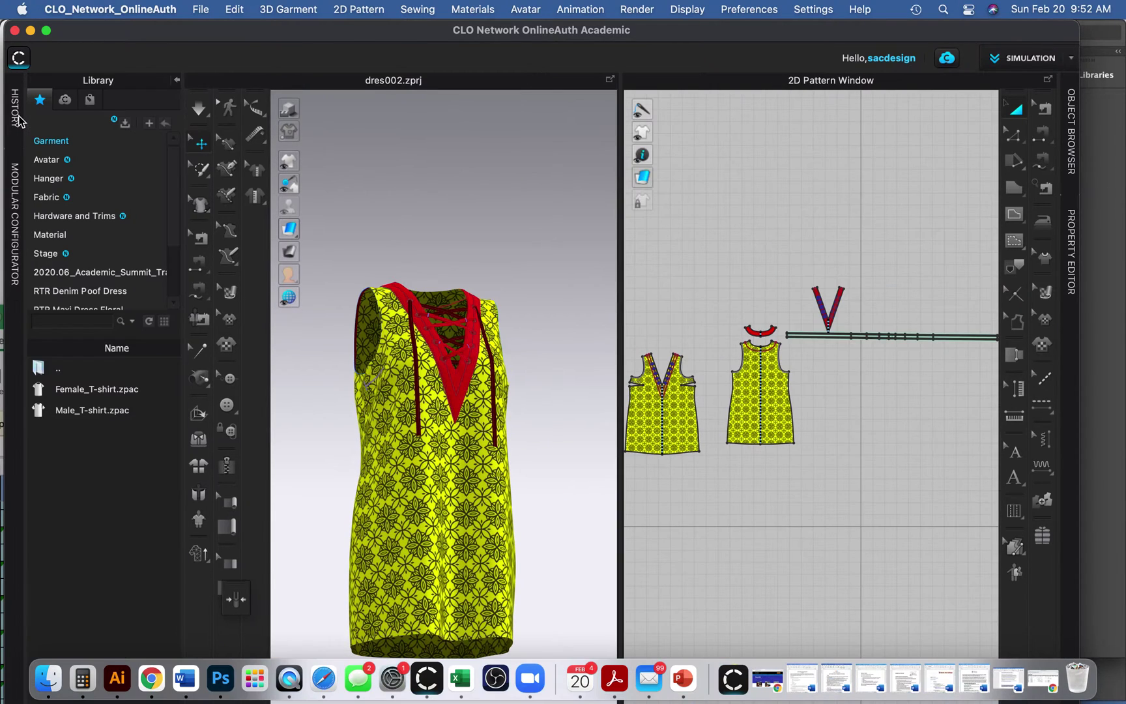
left_click(47, 161)
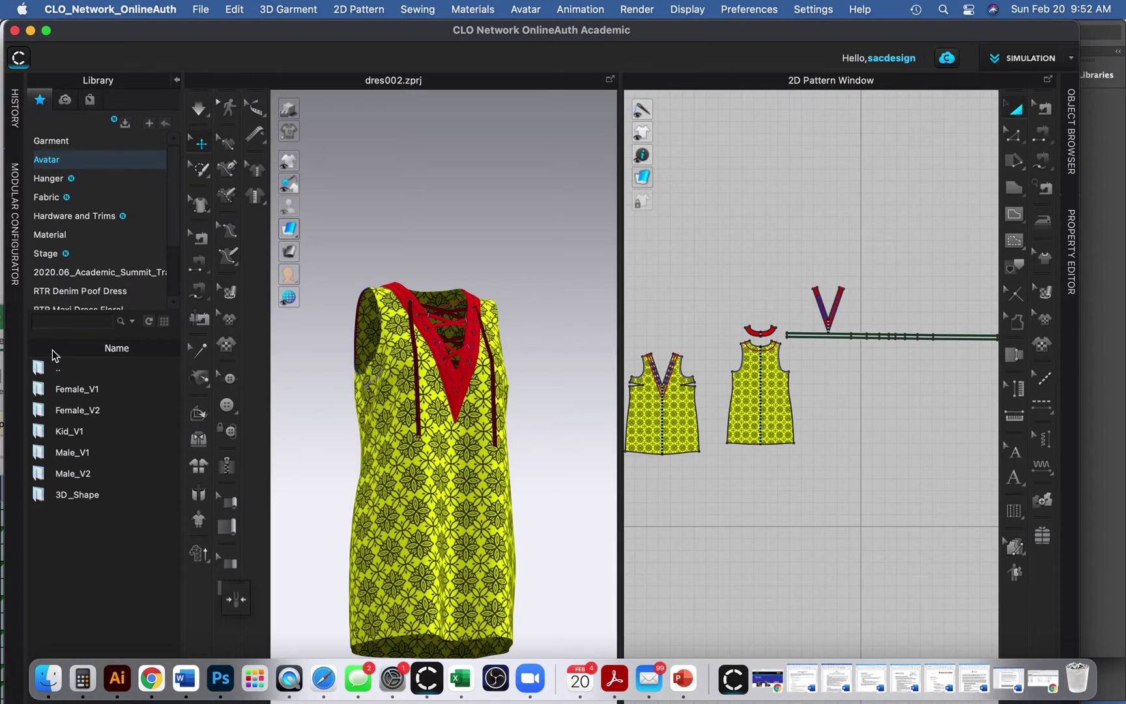
double_click(77, 412)
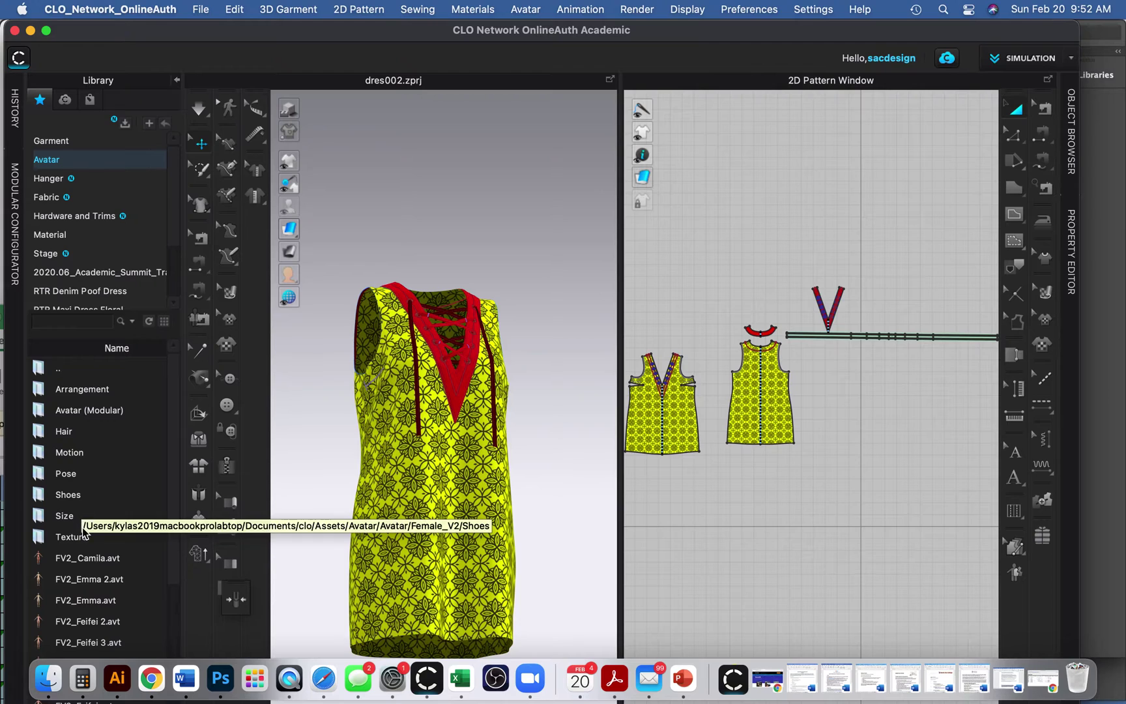
mouse_move(74, 580)
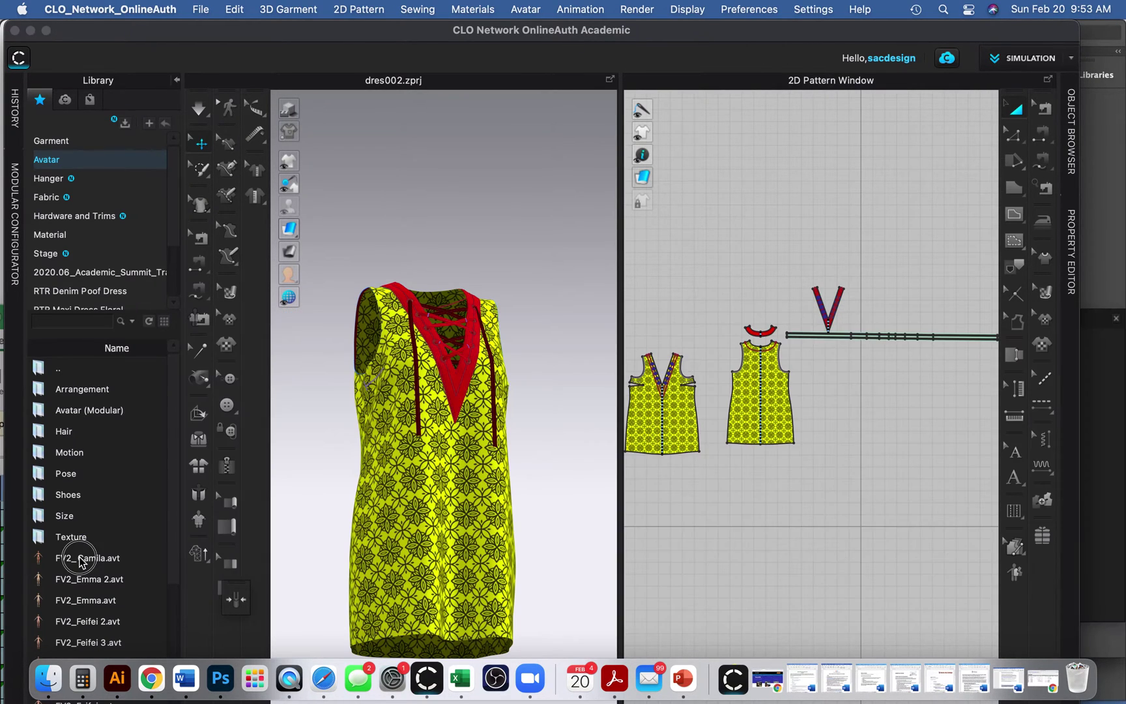
double_click(80, 559)
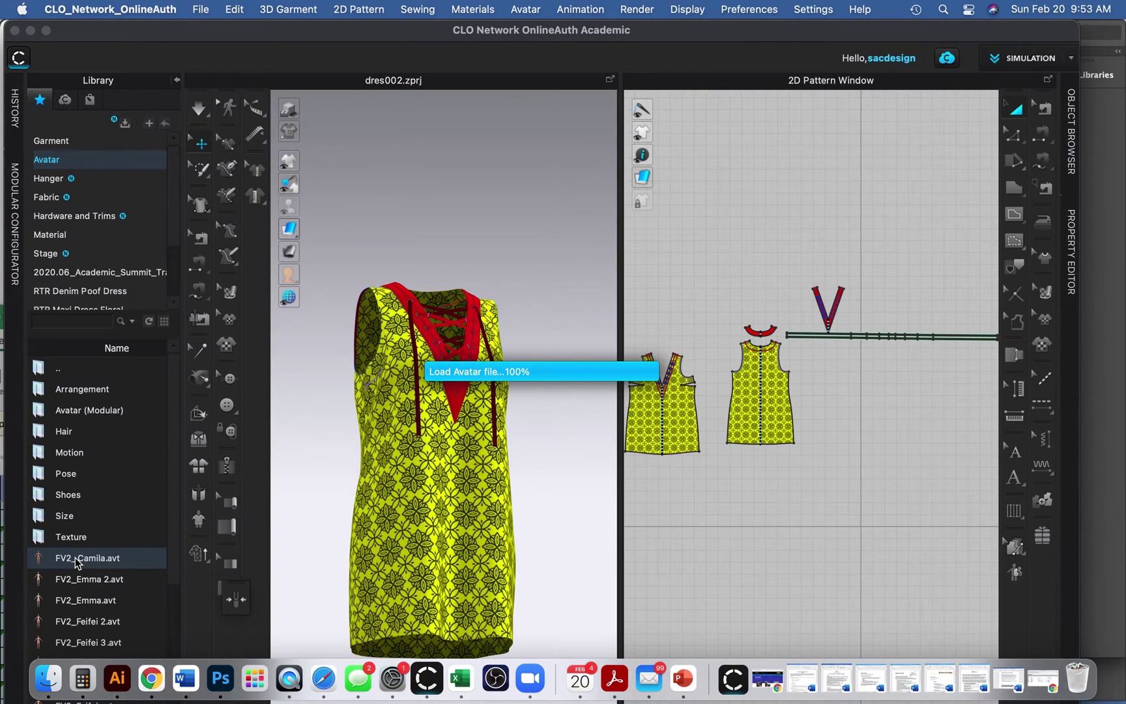
Select all dress pieces with Transform Pattern, lift them onto the avatar and shift forward
mouse_move(75, 565)
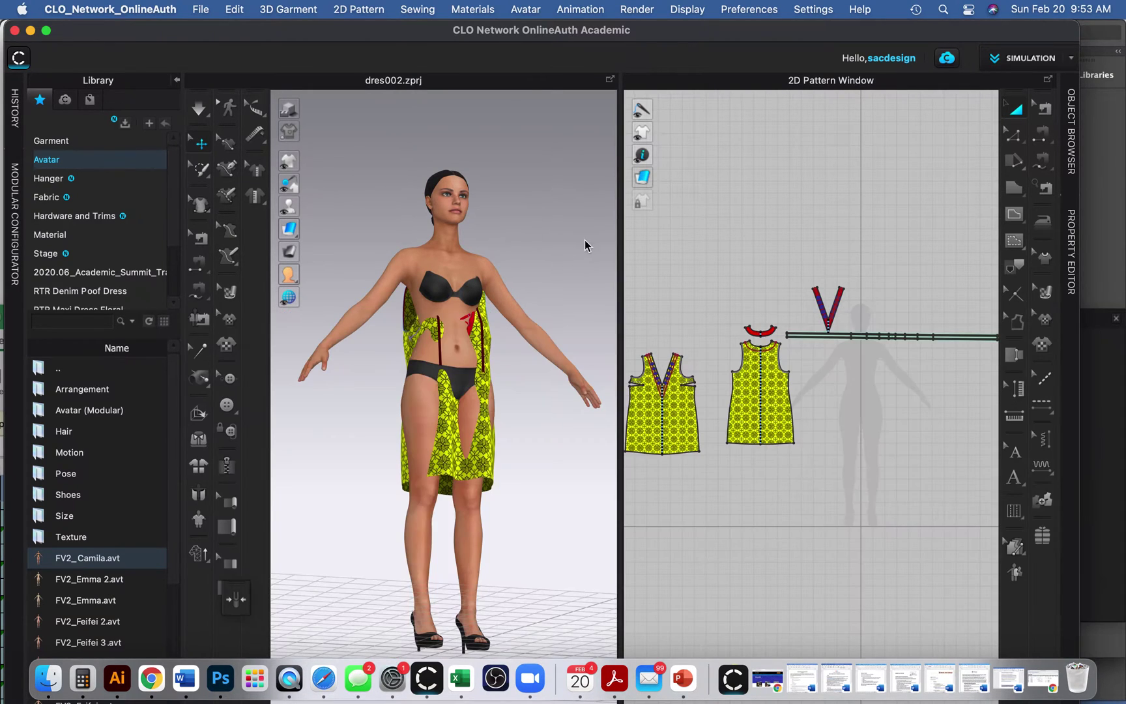
left_click(380, 410)
key("4")
key("7")
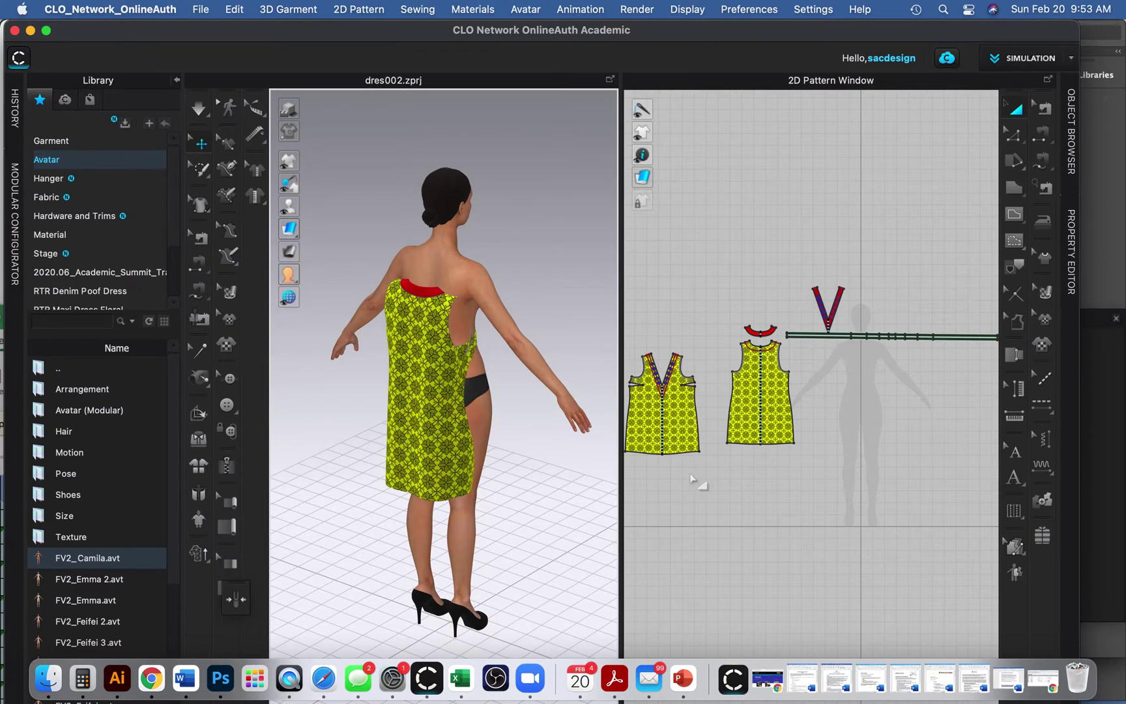
scroll(753, 365, "down", 3)
scroll(752, 369, "down", 3)
scroll(753, 369, "up", 1)
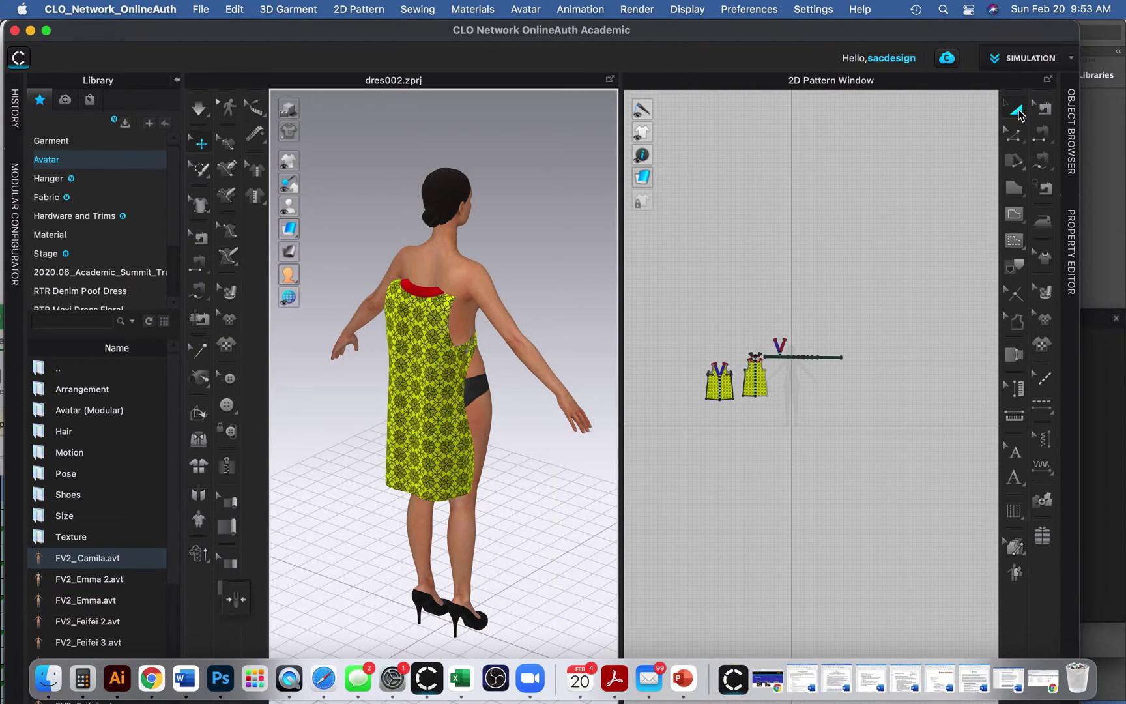
left_click(1017, 109)
left_click_drag(660, 308, 929, 440)
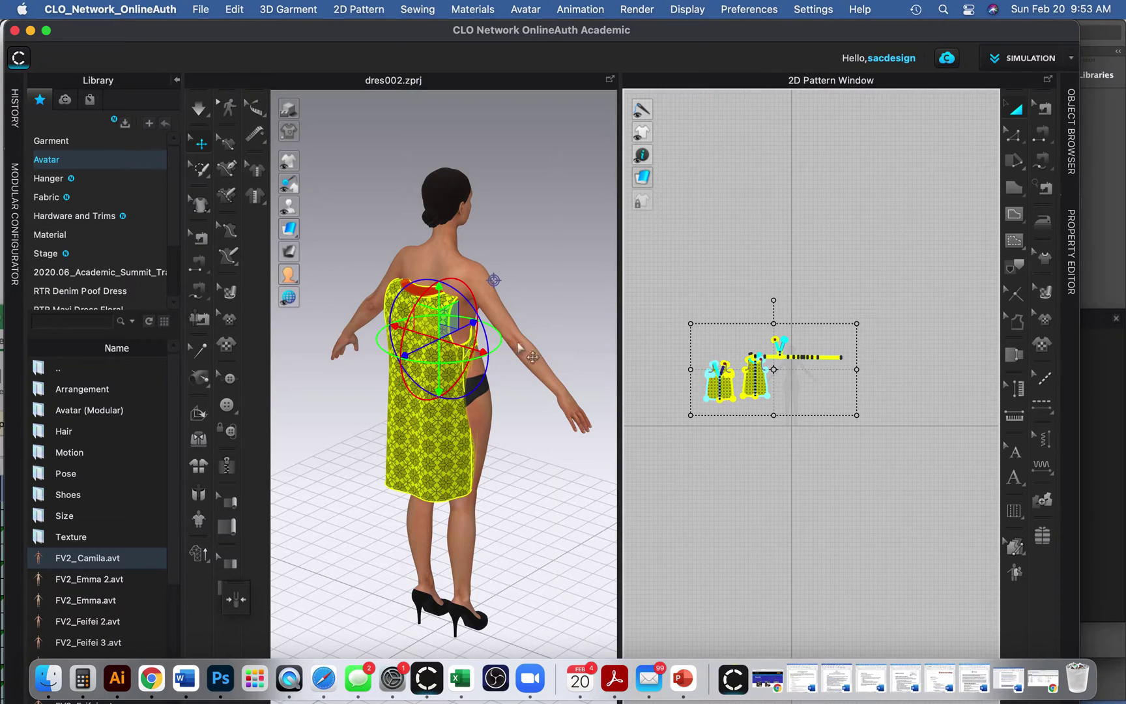
left_click_drag(440, 303, 436, 261)
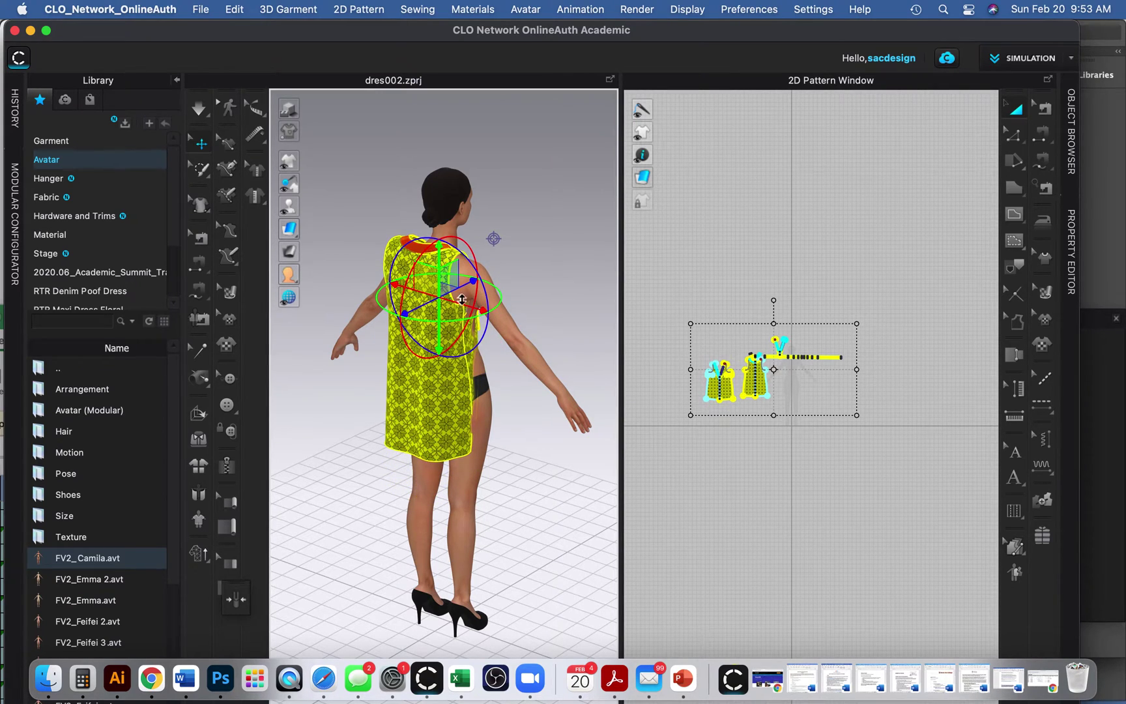
right_click_drag(469, 423, 456, 397)
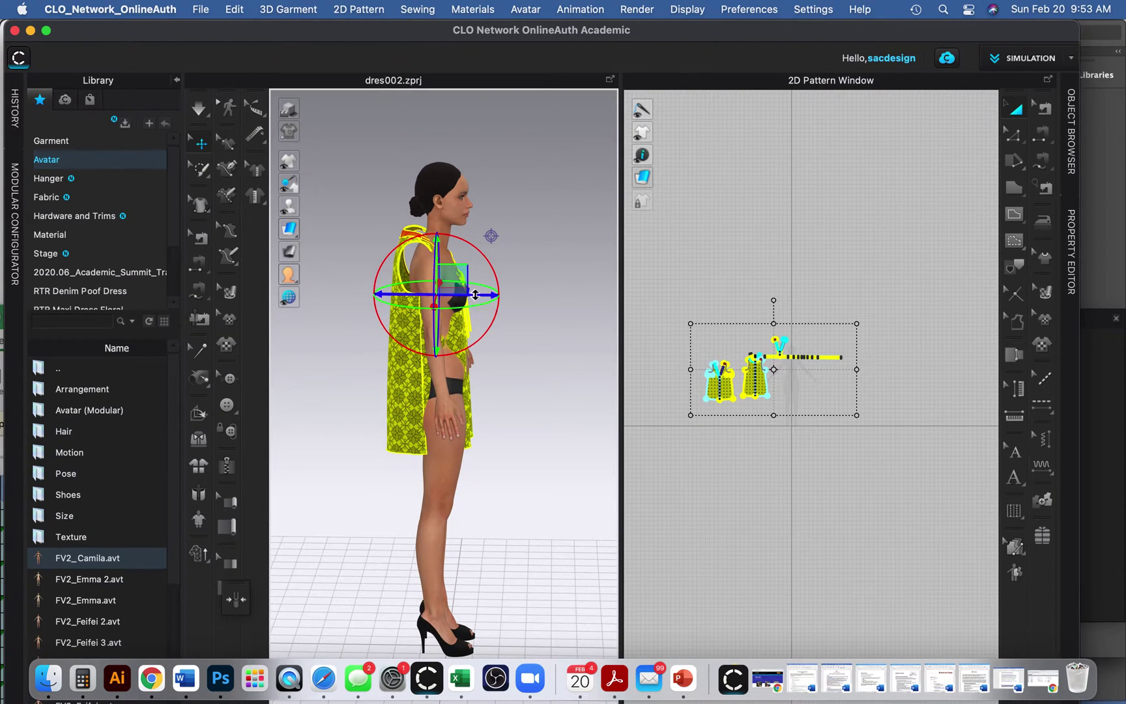
left_click_drag(475, 295, 487, 295)
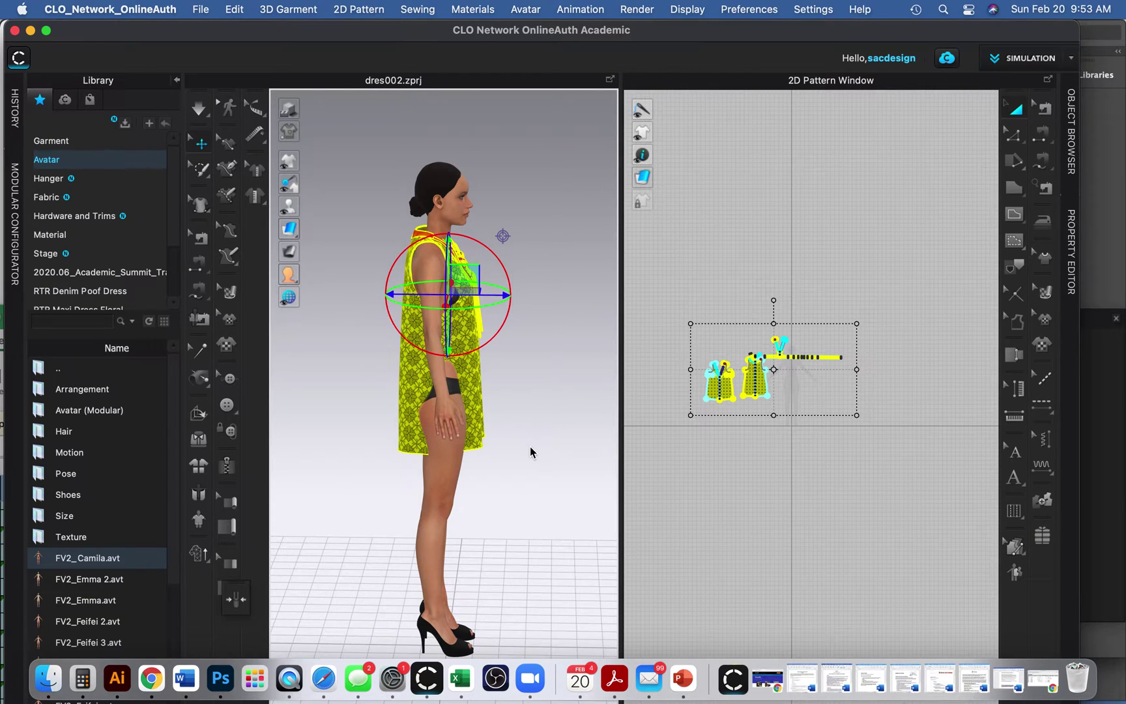
Fine-tune the dress from front and side views, lowering it and nudging it left to centre
key("2")
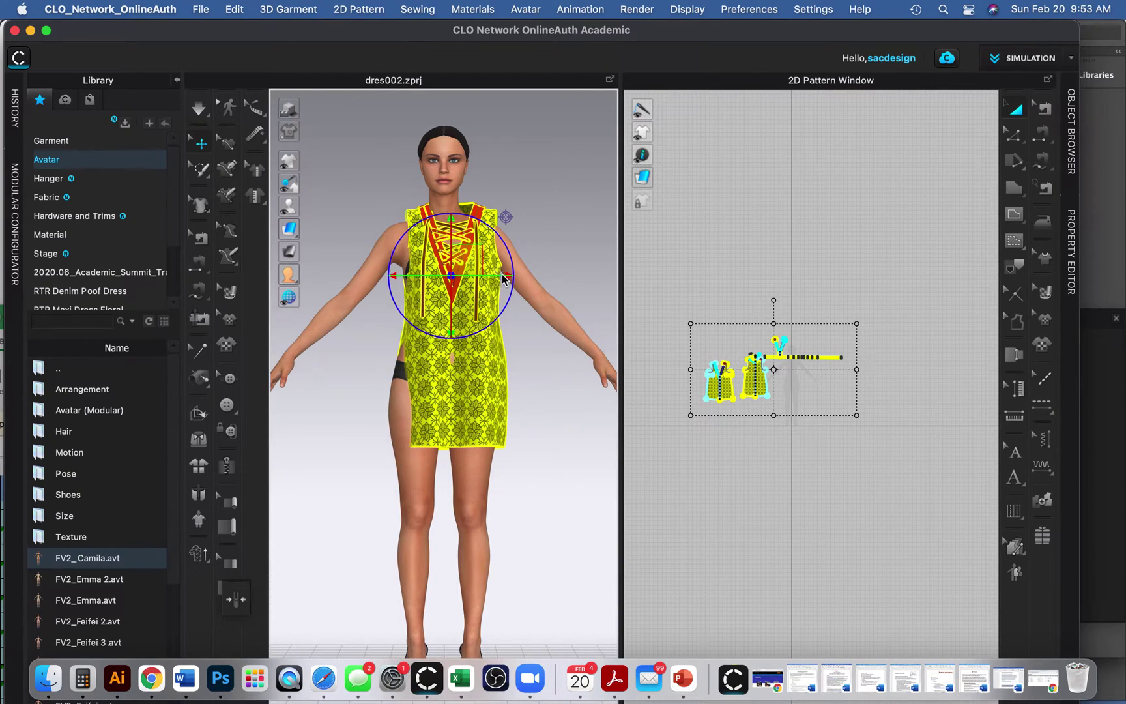
left_click(531, 460)
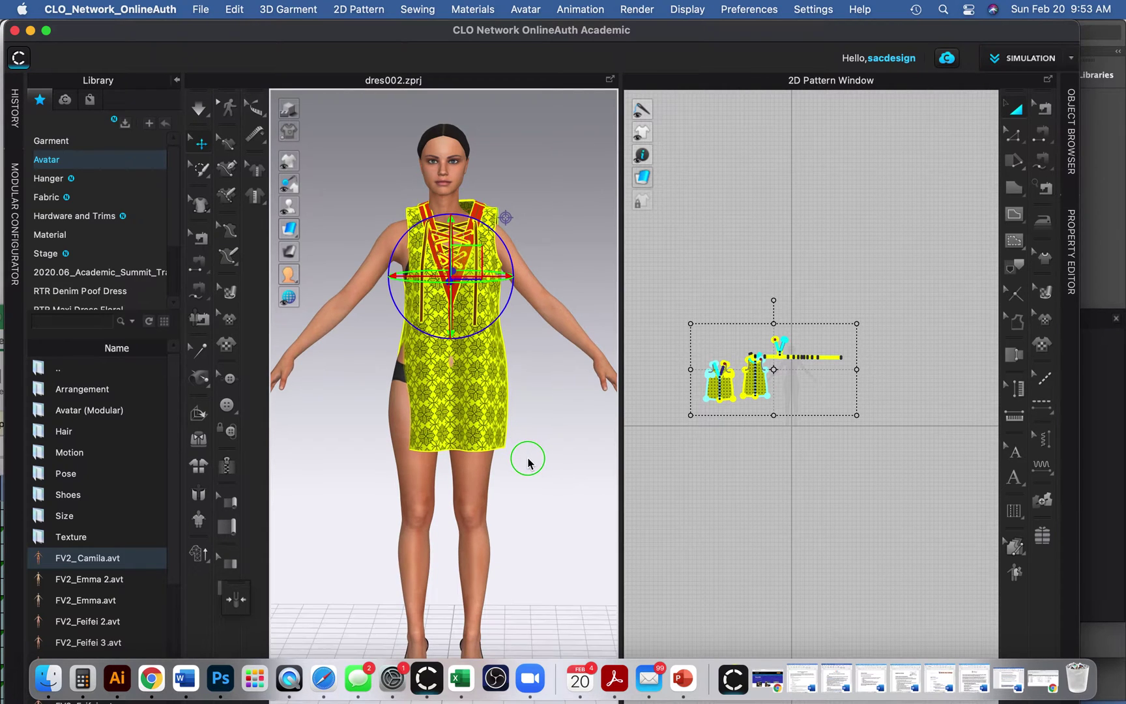
right_click_drag(527, 461, 593, 464)
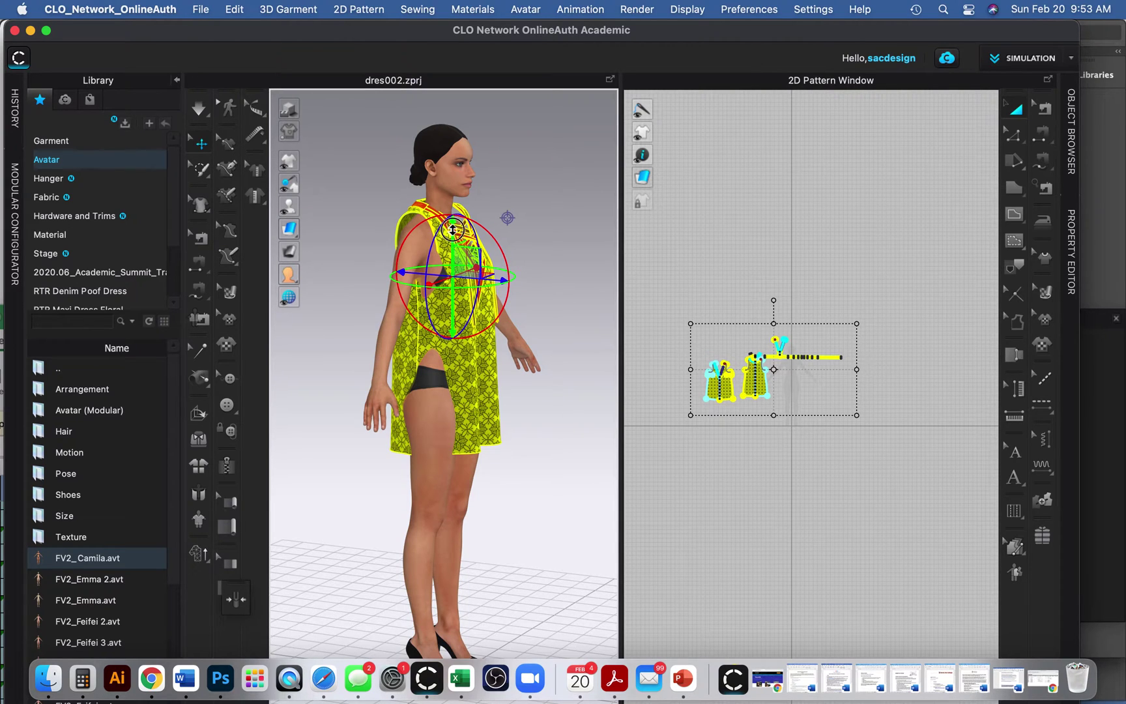
left_click_drag(453, 229, 453, 237)
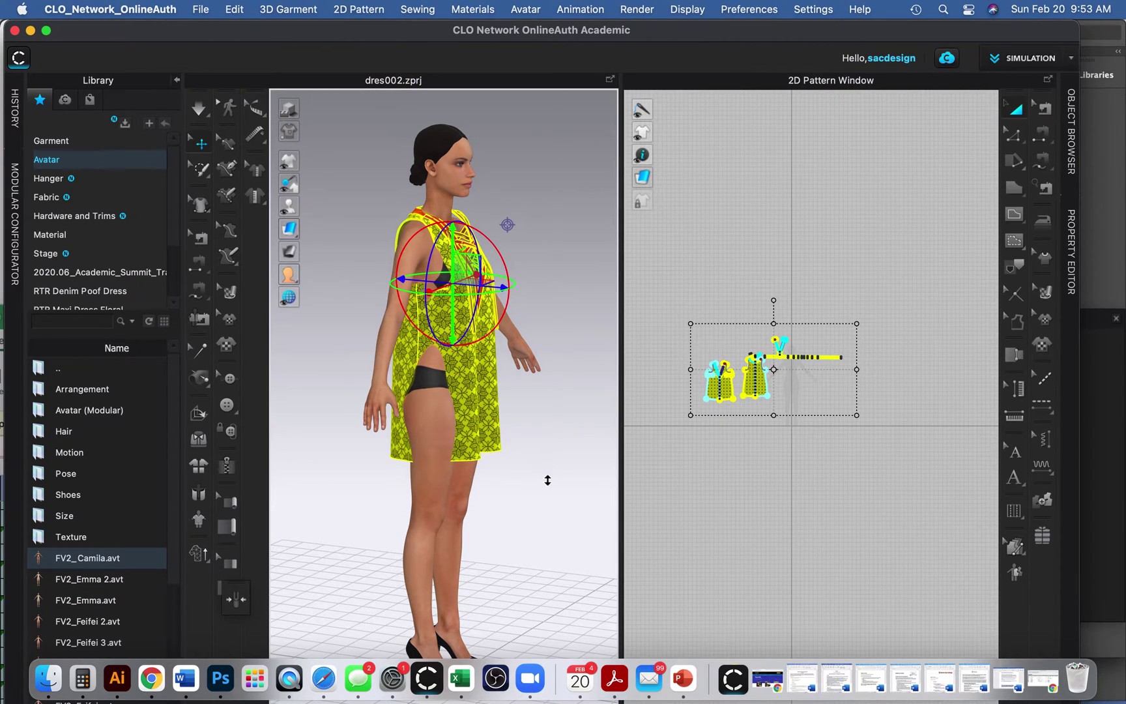
right_click_drag(547, 480, 518, 349)
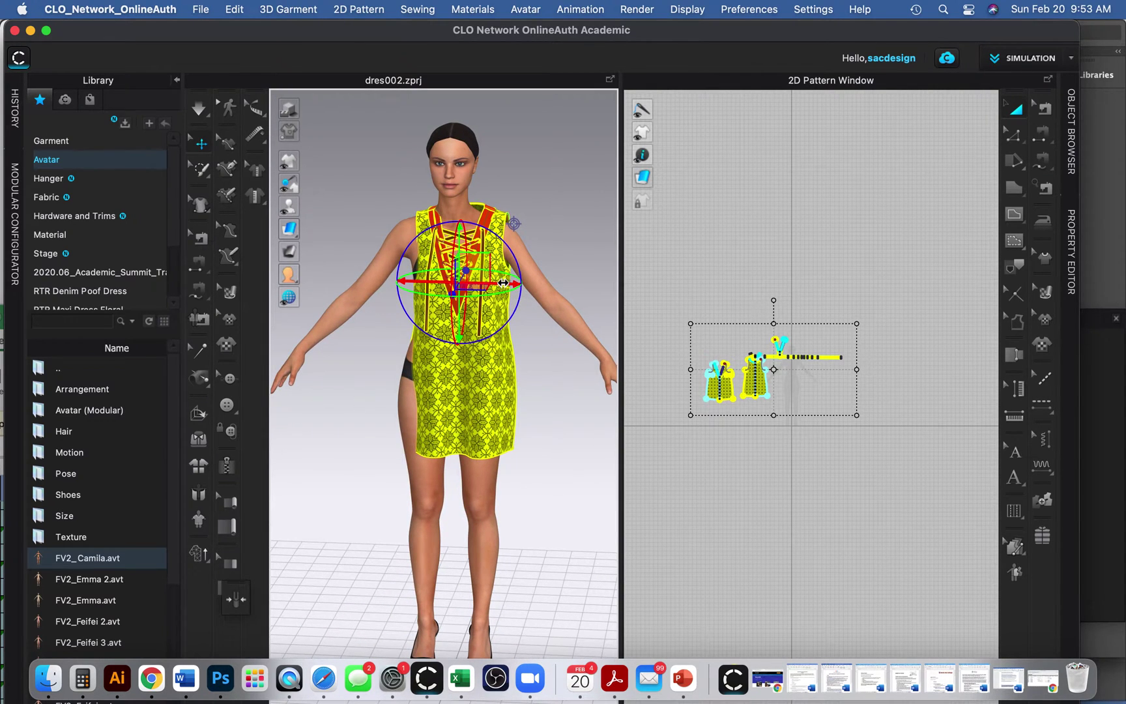
left_click_drag(503, 282, 499, 282)
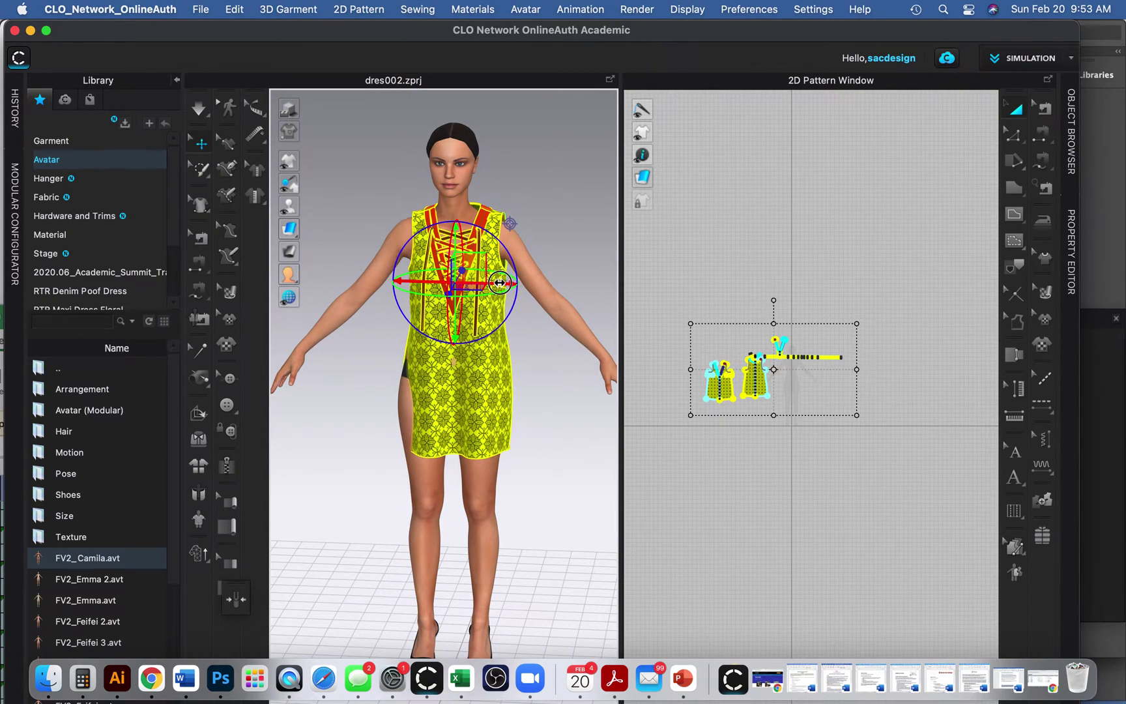
right_click_drag(407, 531, 402, 480)
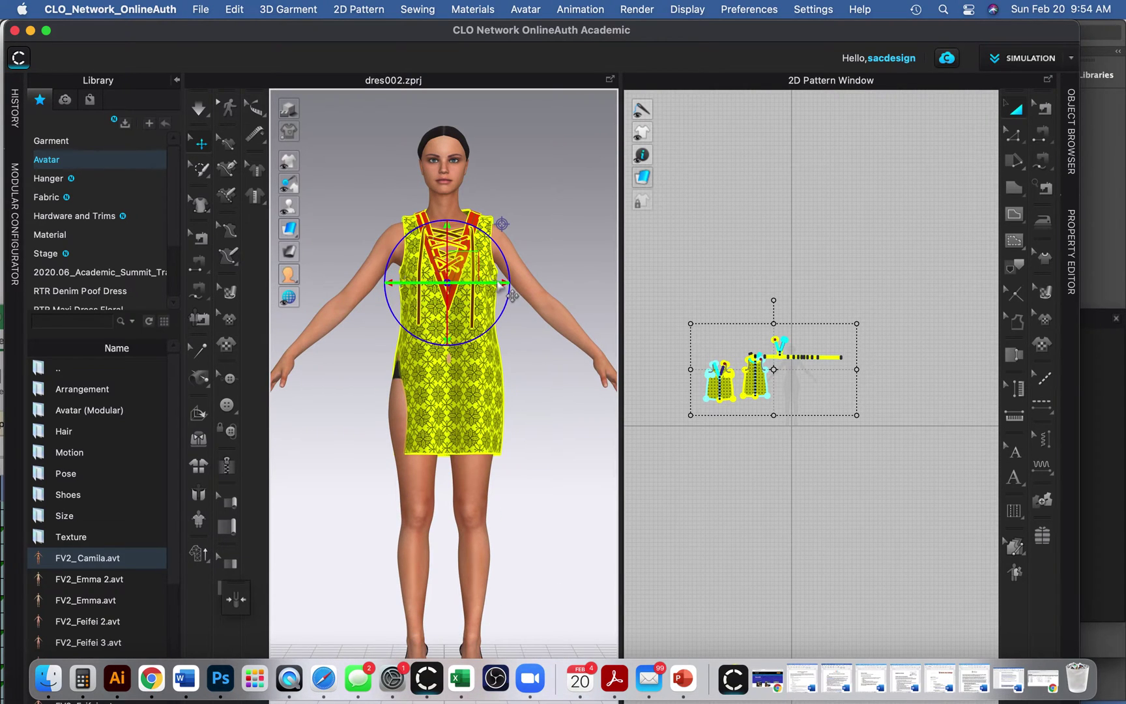
right_click_drag(496, 309, 496, 310)
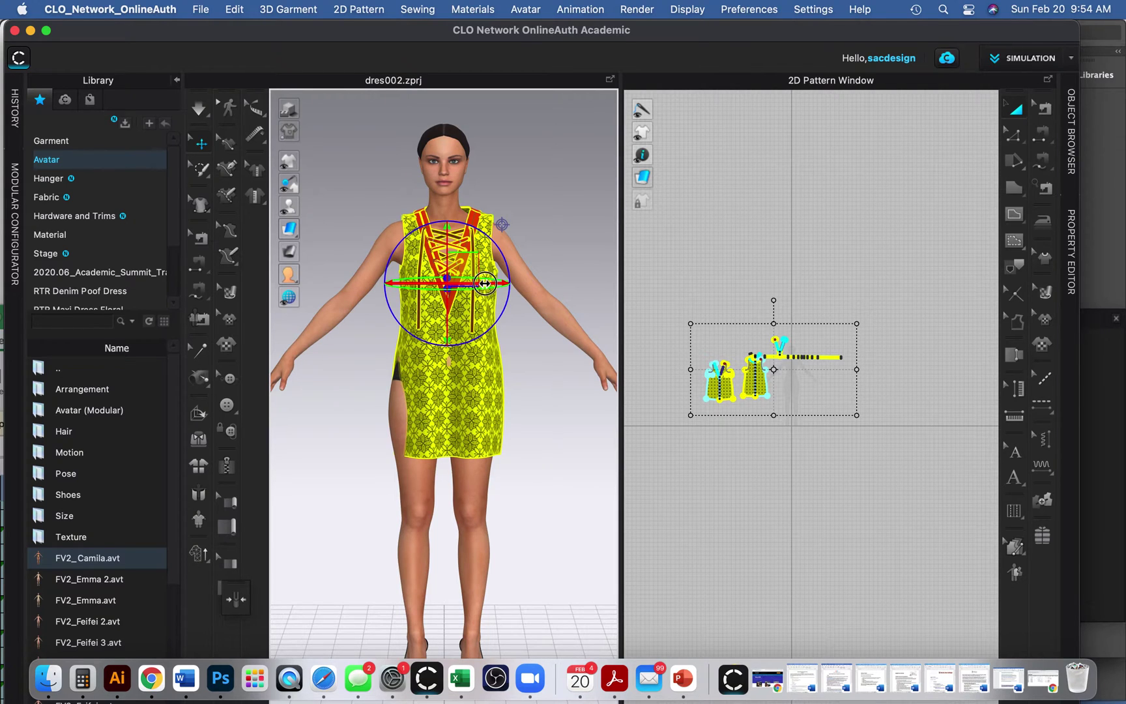
left_click_drag(484, 283, 480, 284)
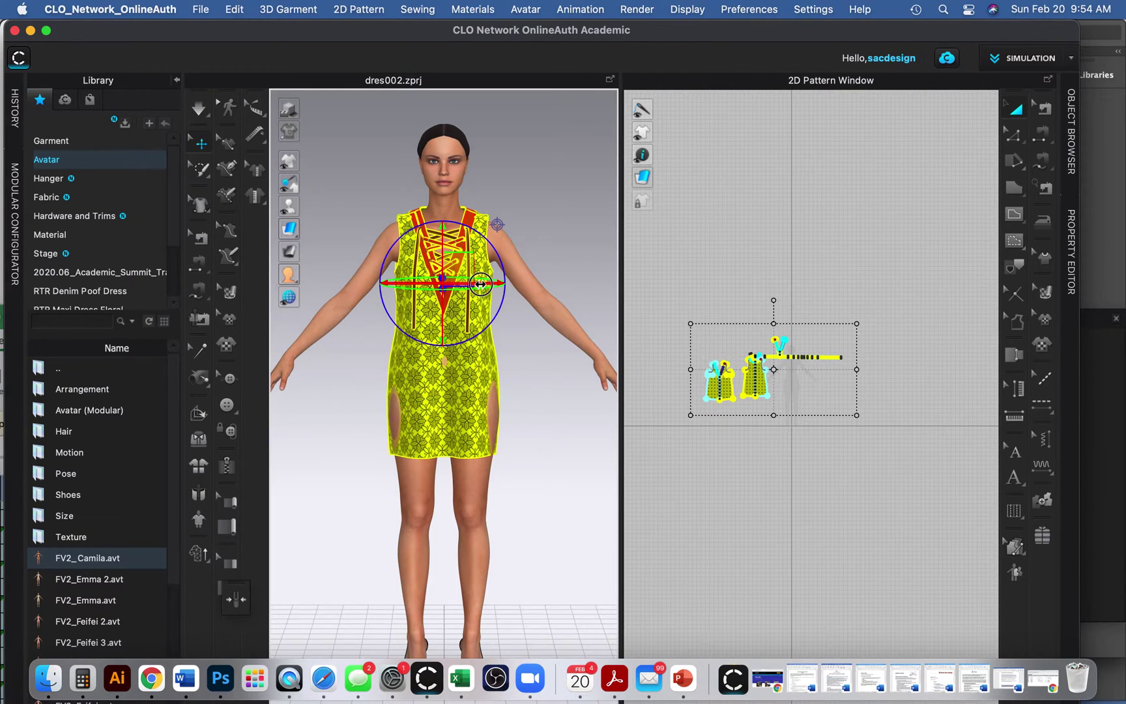
left_click(547, 456)
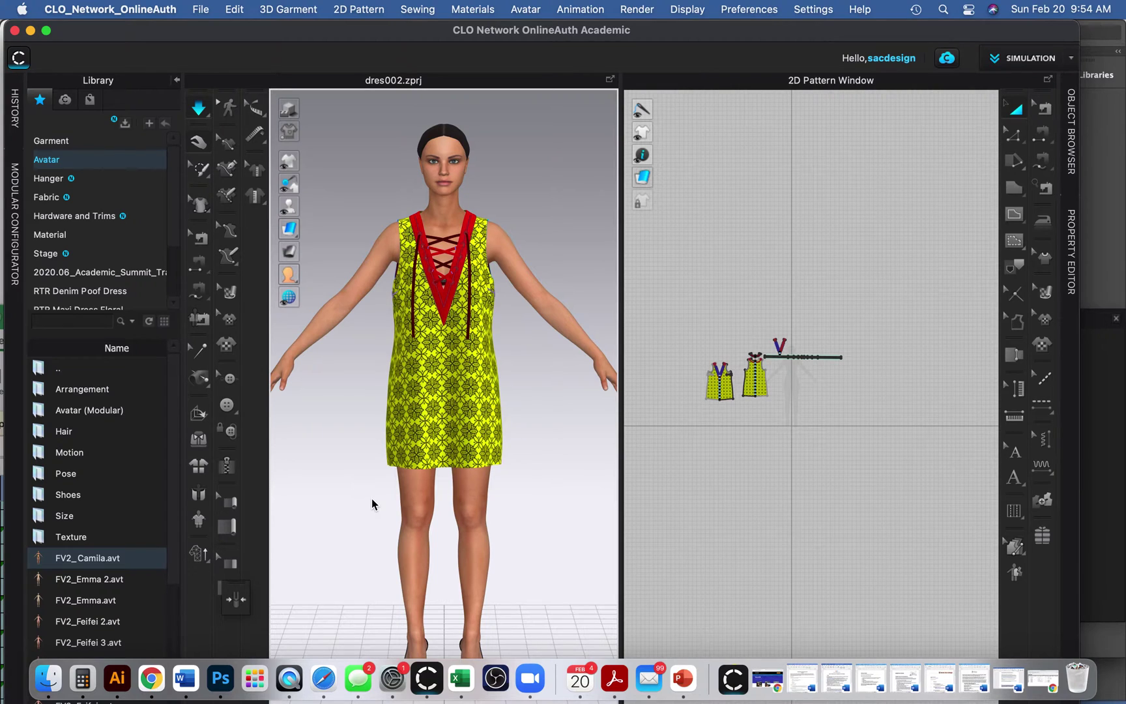
Turn on simulation with Spacebar so the dres002 dress settles onto FV2_Camila
mouse_move(373, 498)
right_mouse_down()
mouse_move(565, 500)
mouse_move(344, 513)
mouse_move(401, 509)
mouse_move(382, 509)
right_mouse_up()
key("space")
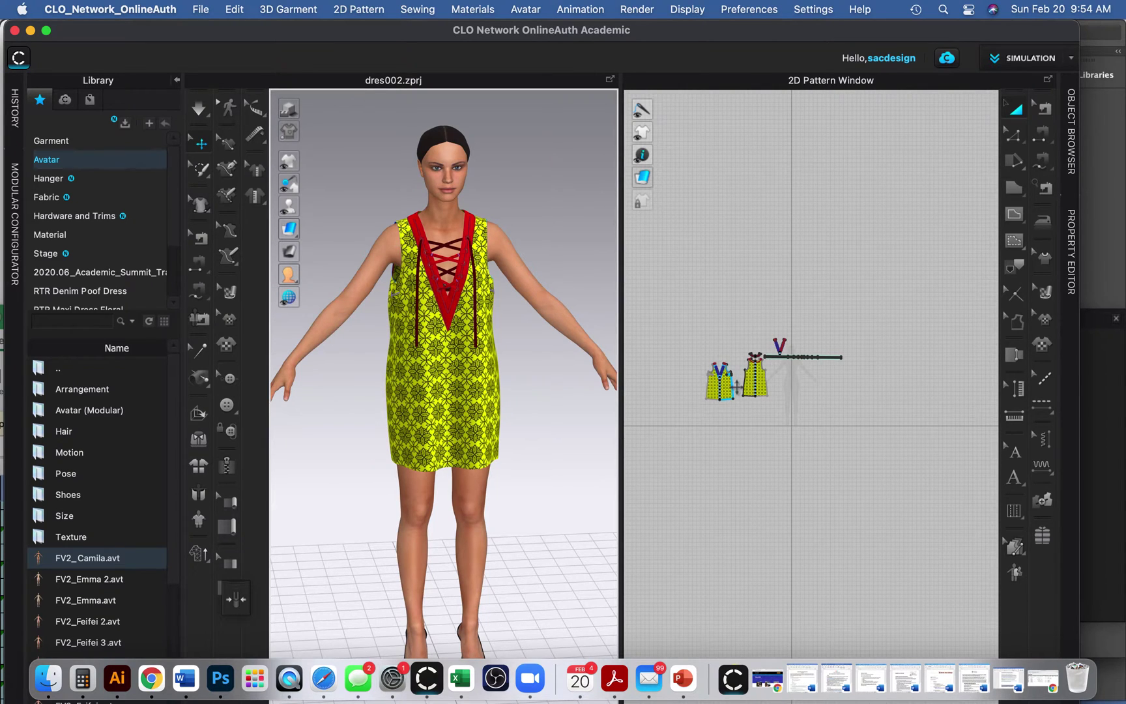
scroll(738, 391, "up", 5)
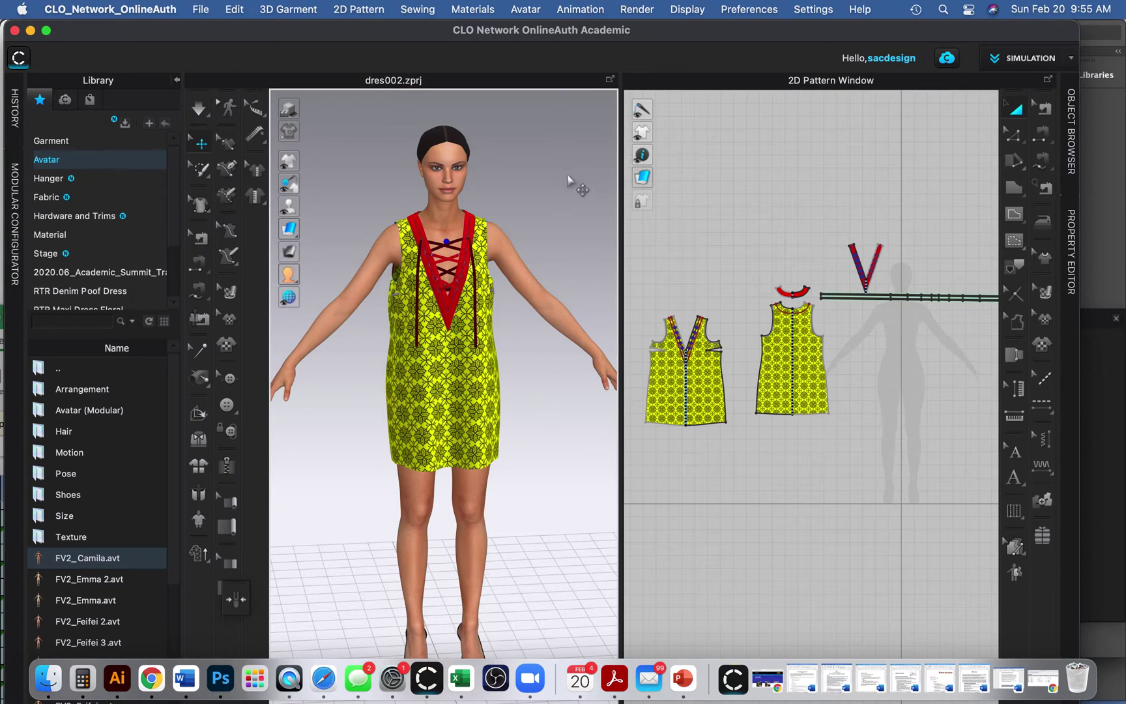
Select and delete the crisscross lacing strip, leaving an open red-bound V-neck
left_click(478, 294)
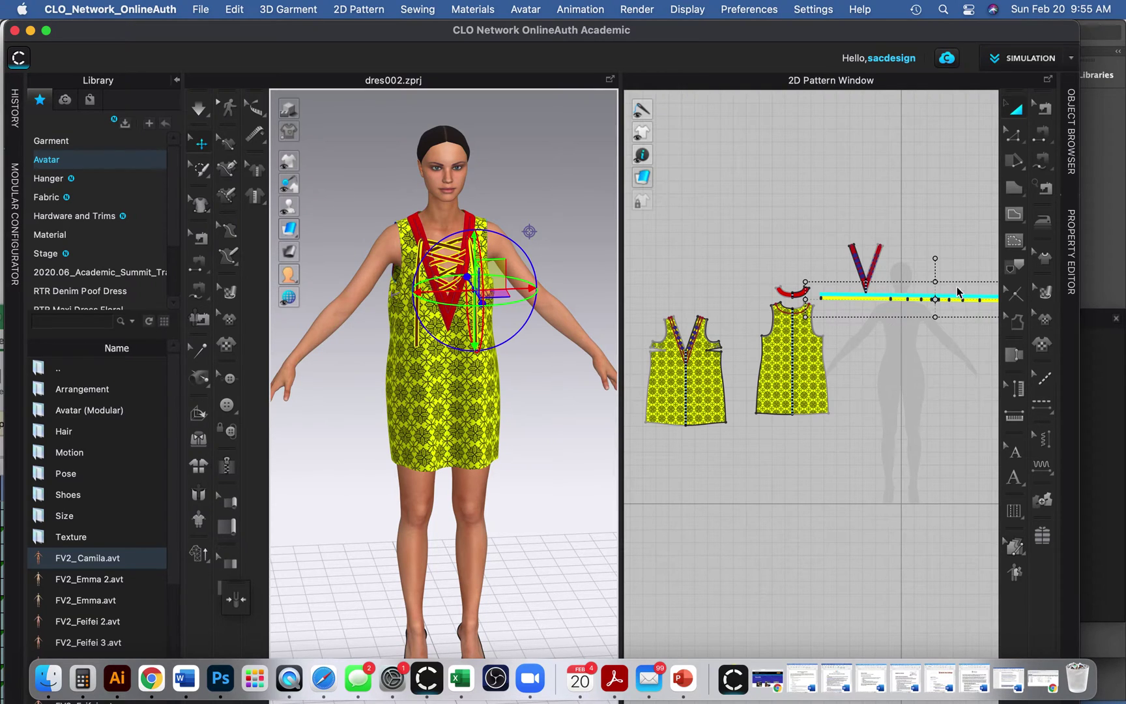
left_click(933, 299)
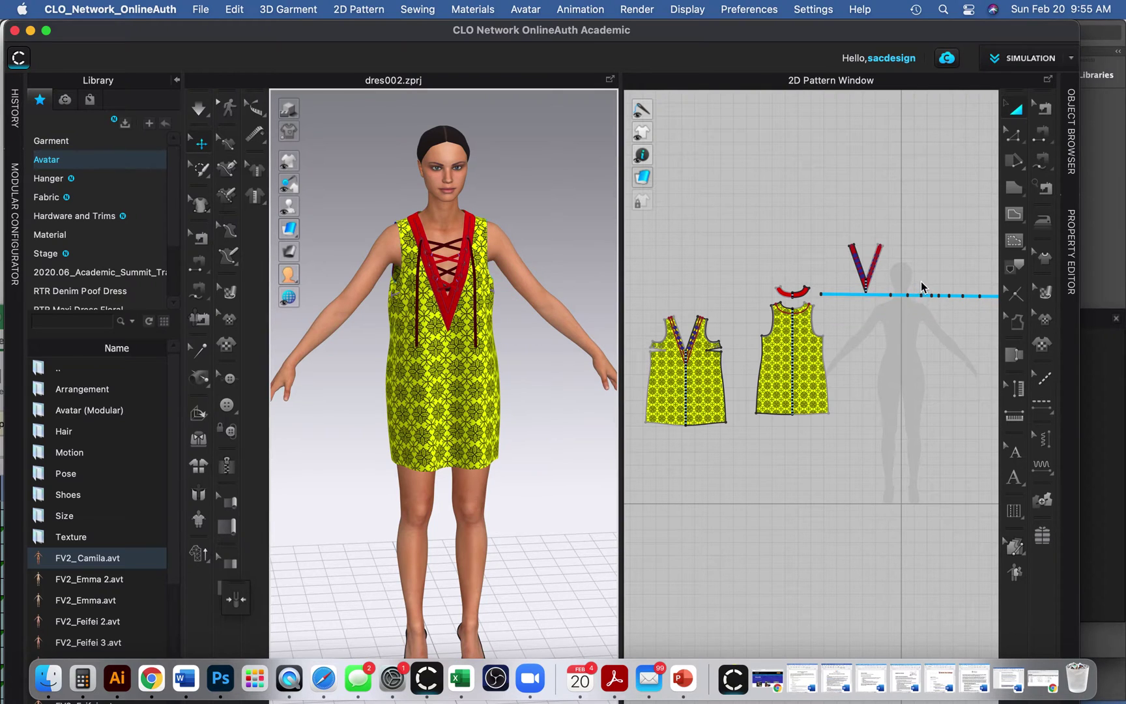
left_click(930, 296)
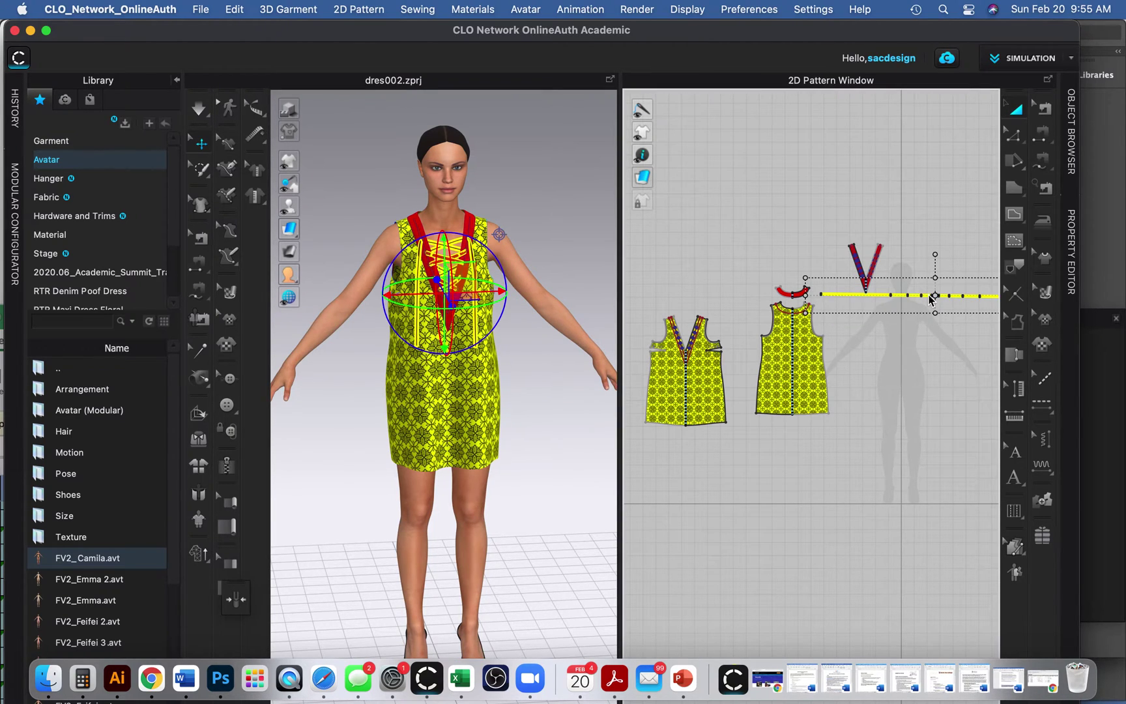
left_click(924, 352)
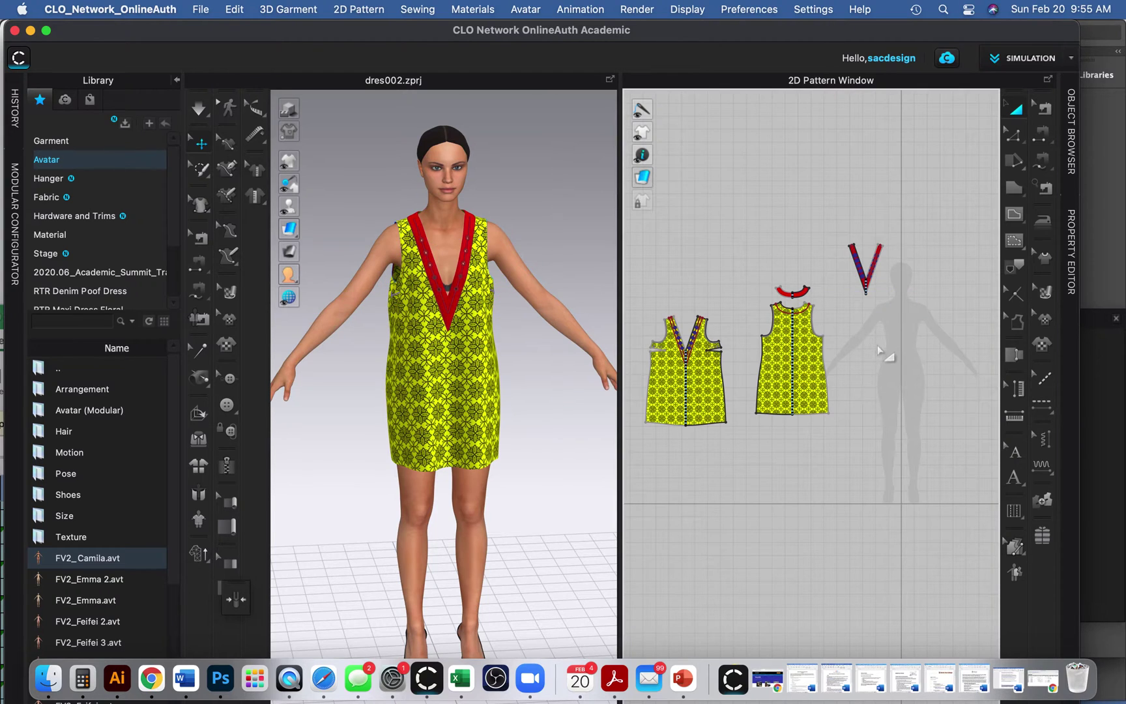
left_click(674, 347)
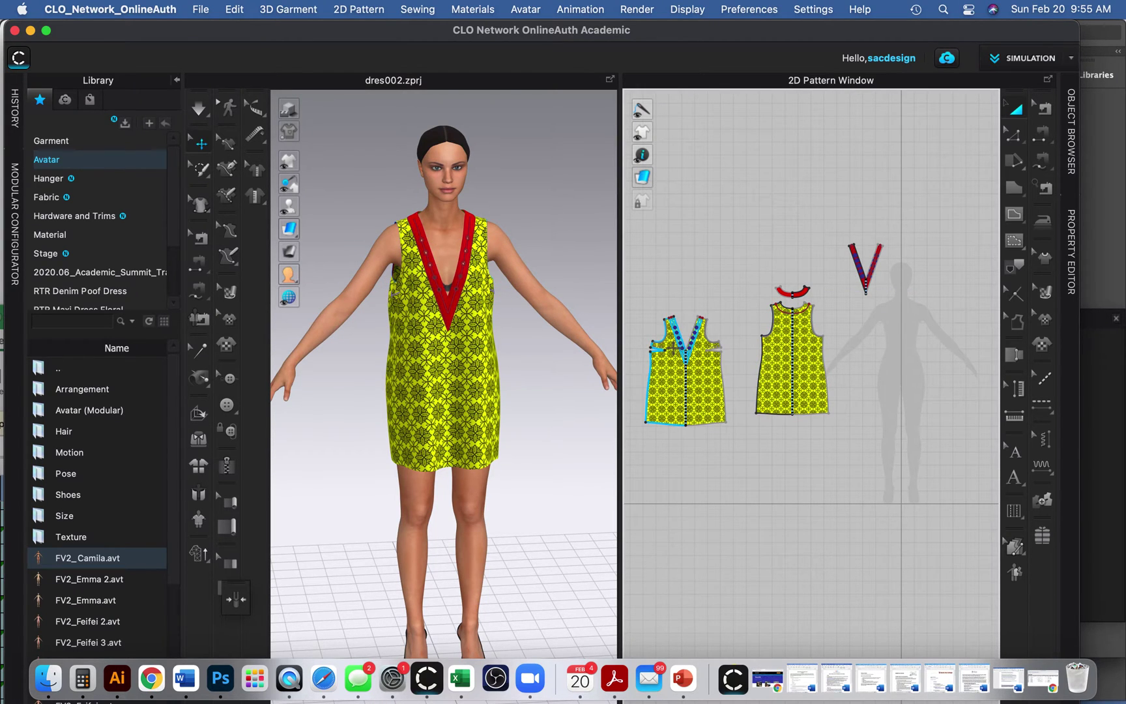
scroll(673, 349, "up", 5)
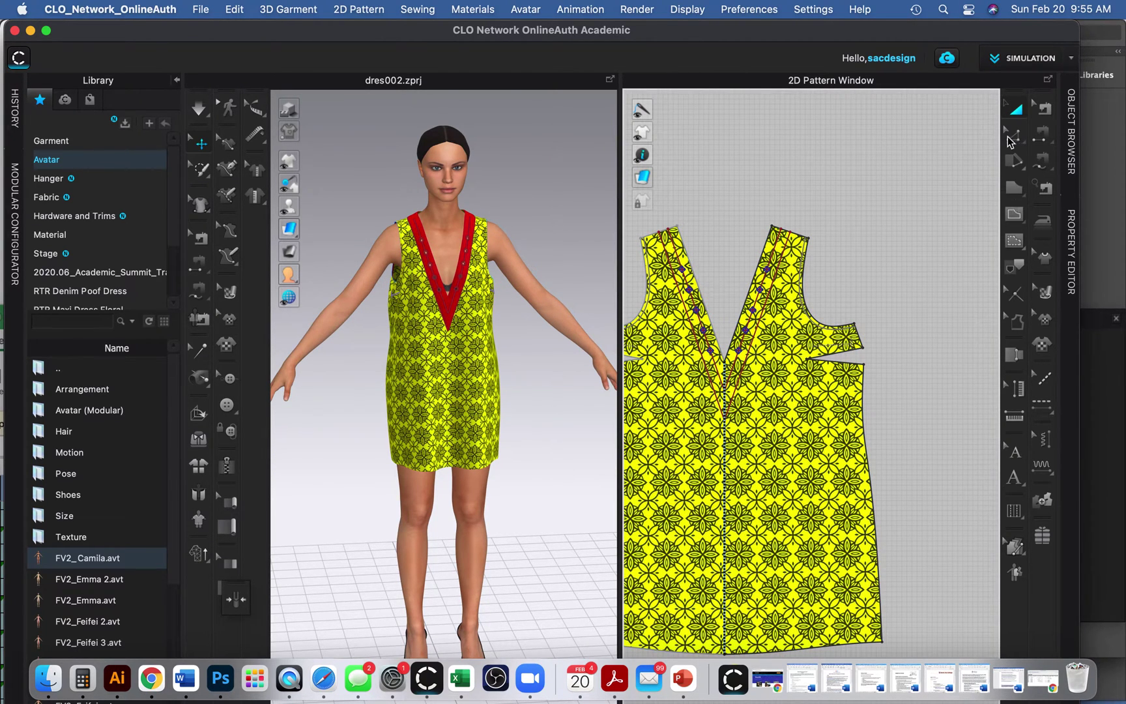
With Edit Pattern, drag the front piece's V-neck bottom point upward for a shallower neckline
left_click(1014, 145)
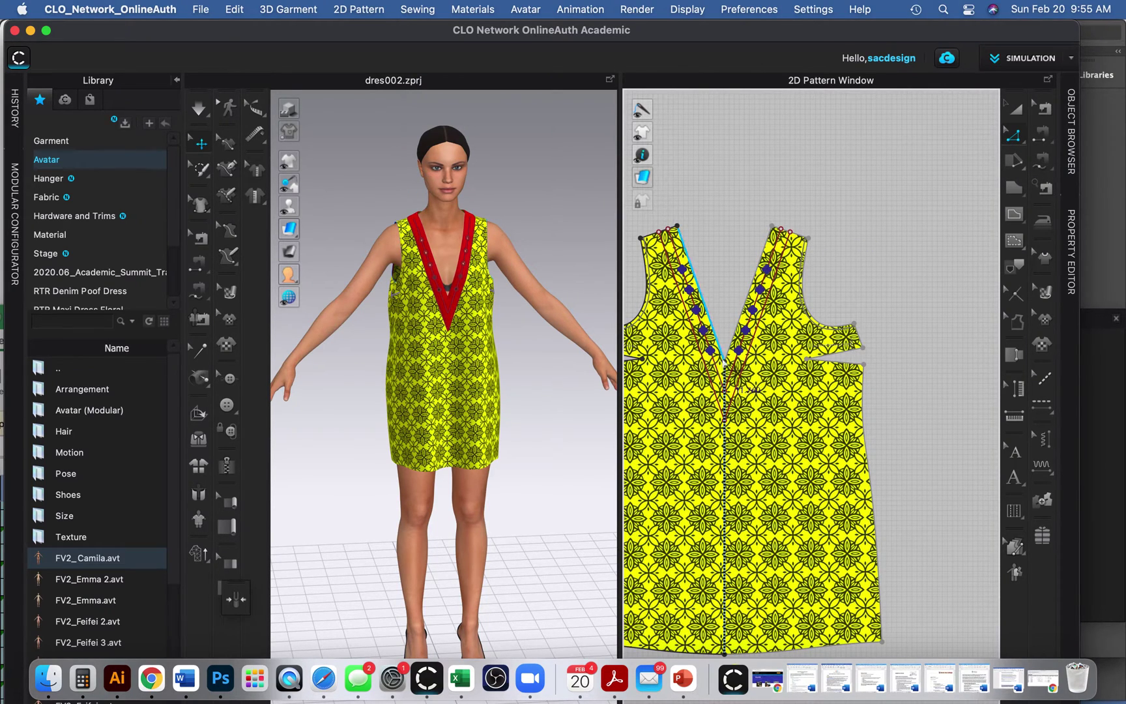
left_click(501, 284)
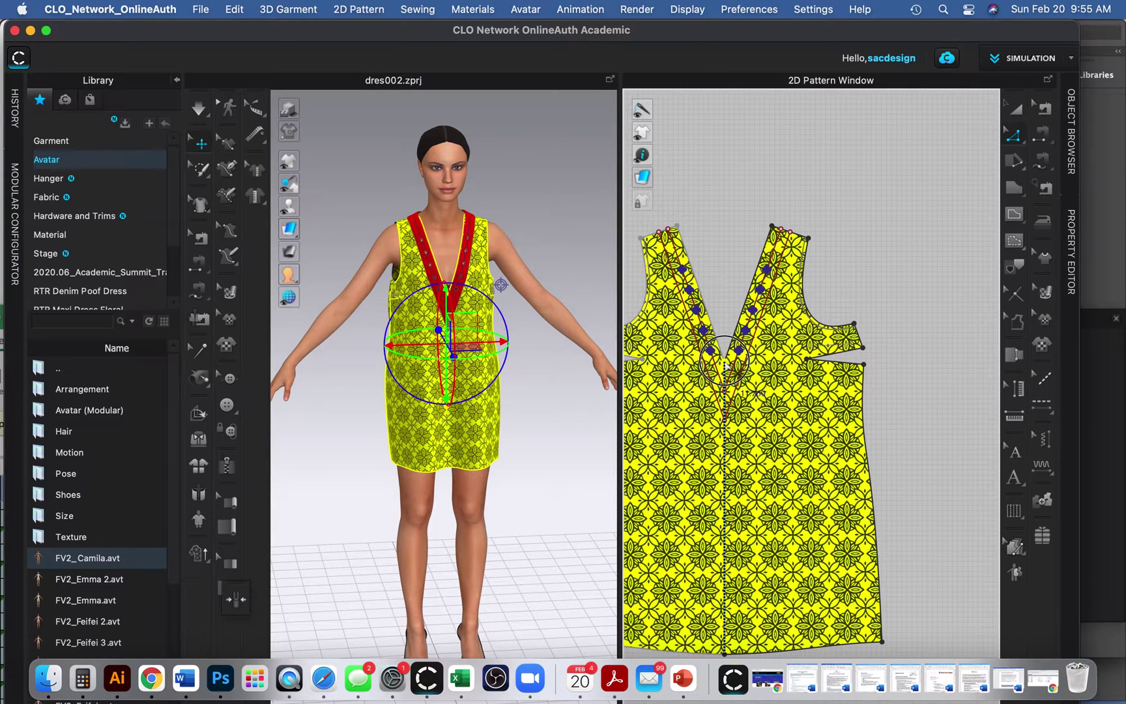
left_click_drag(727, 365, 725, 280)
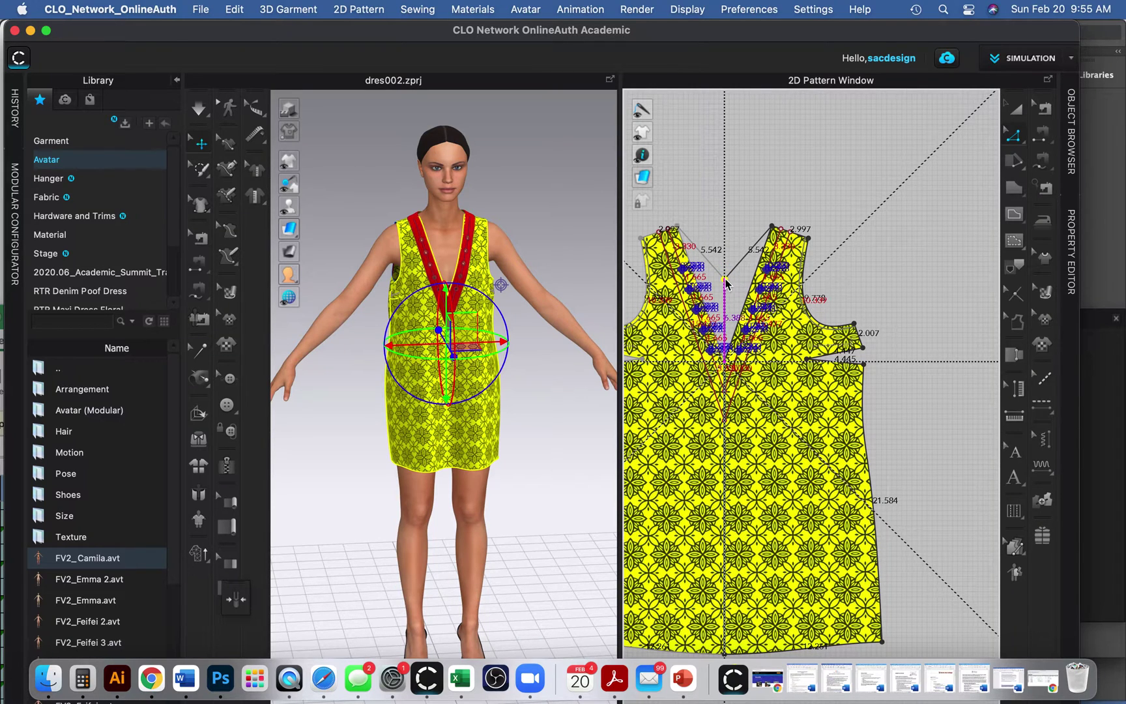
left_click(901, 232)
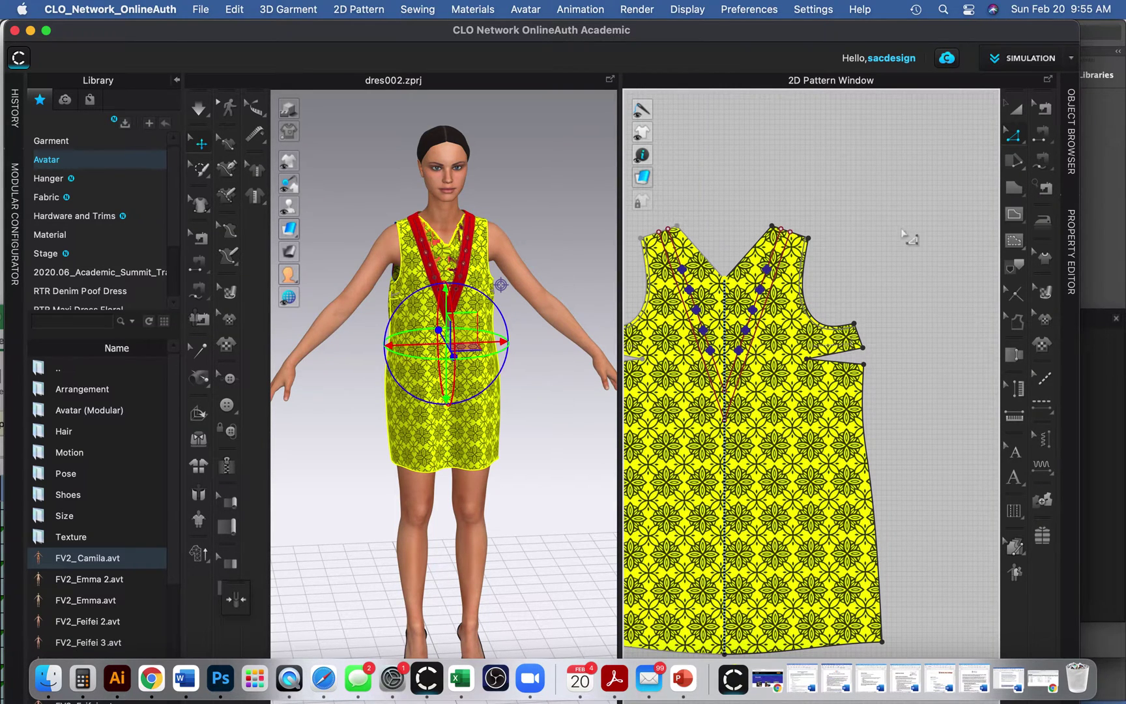
left_click(1021, 139)
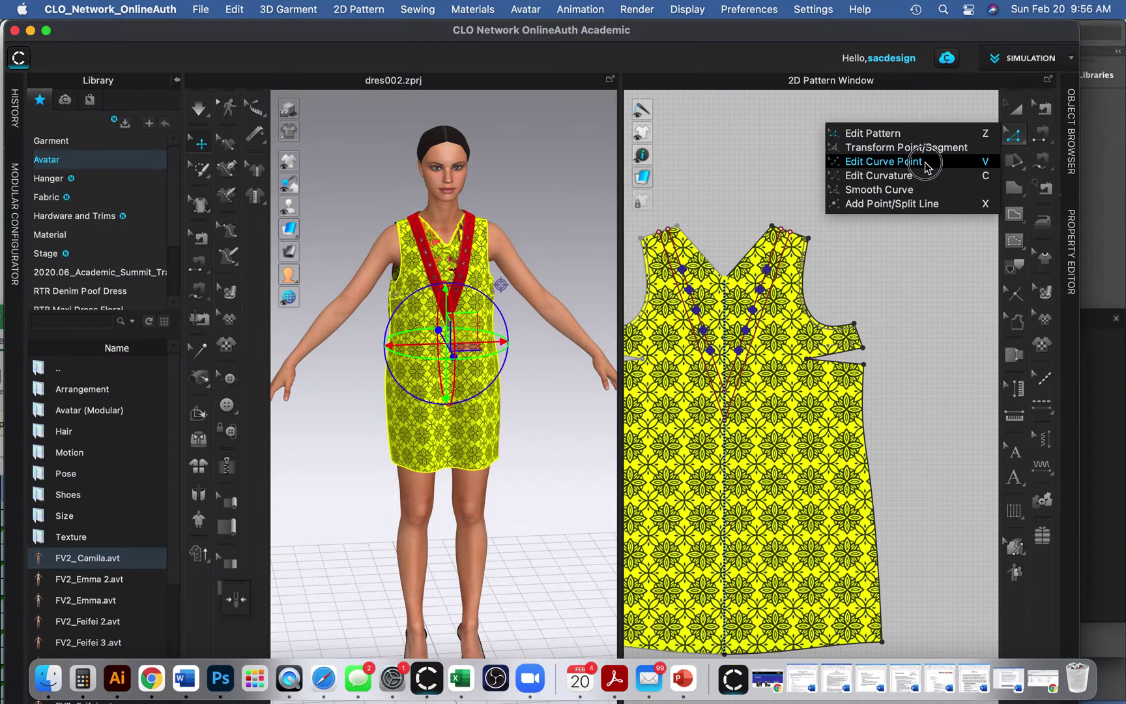
Convert the front neckline's bottom point into a curve point
left_click(926, 163)
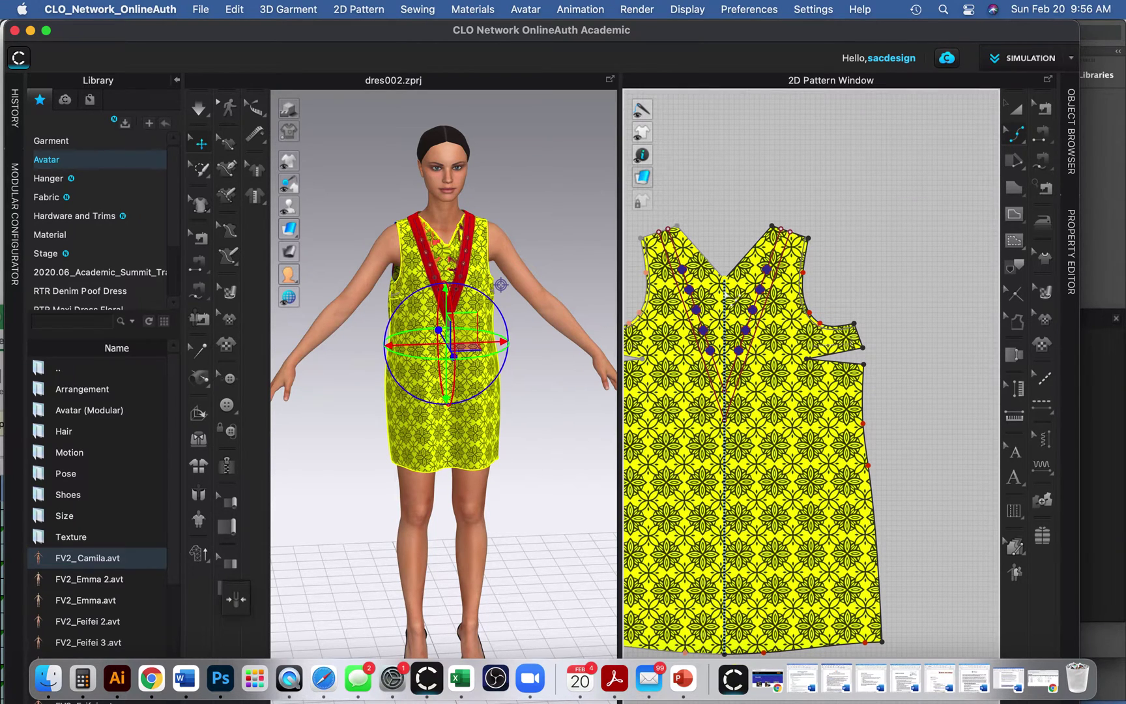
right_click(725, 283)
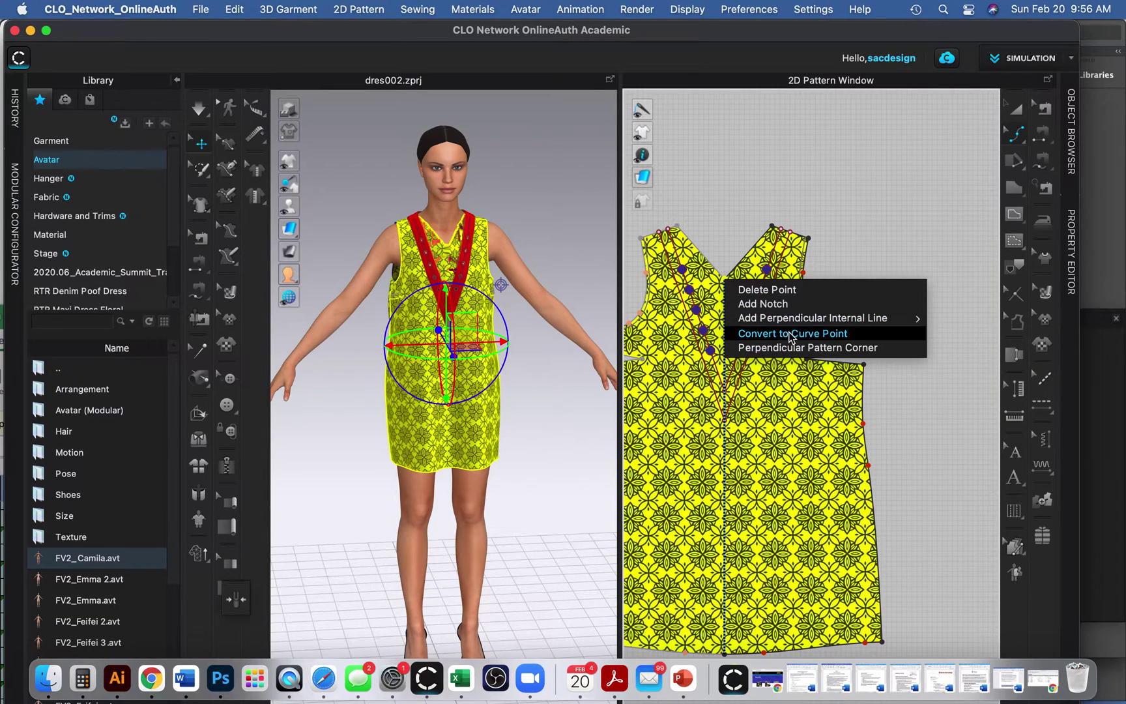
left_click(845, 337)
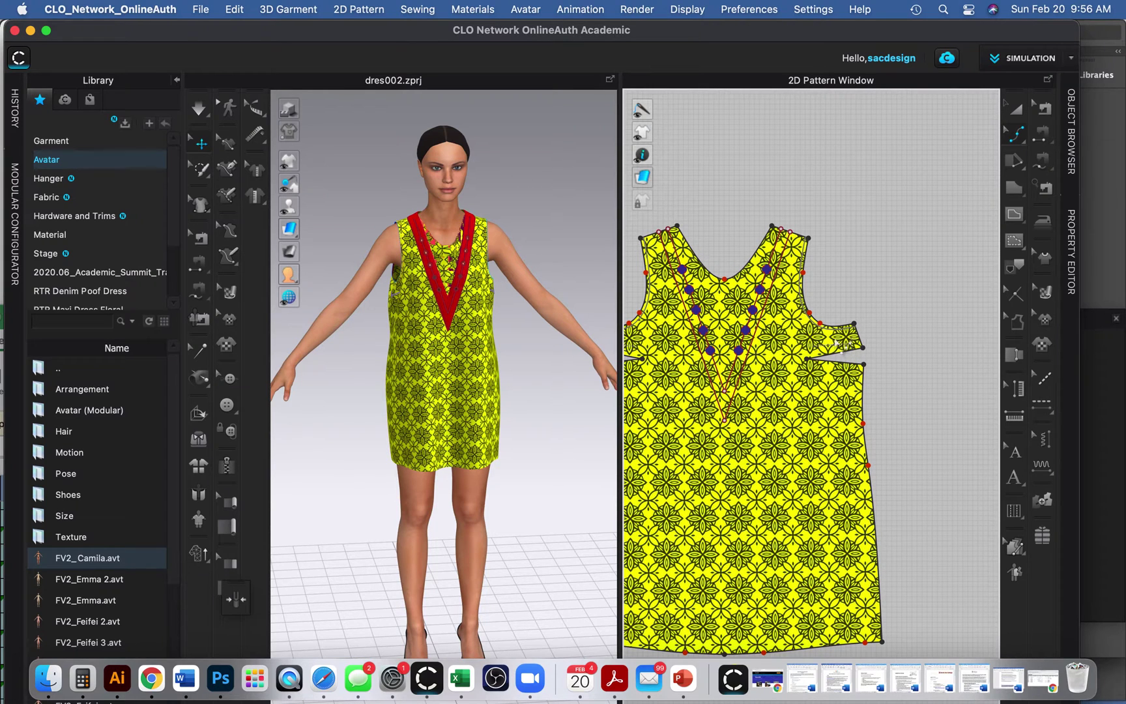
left_click(726, 282)
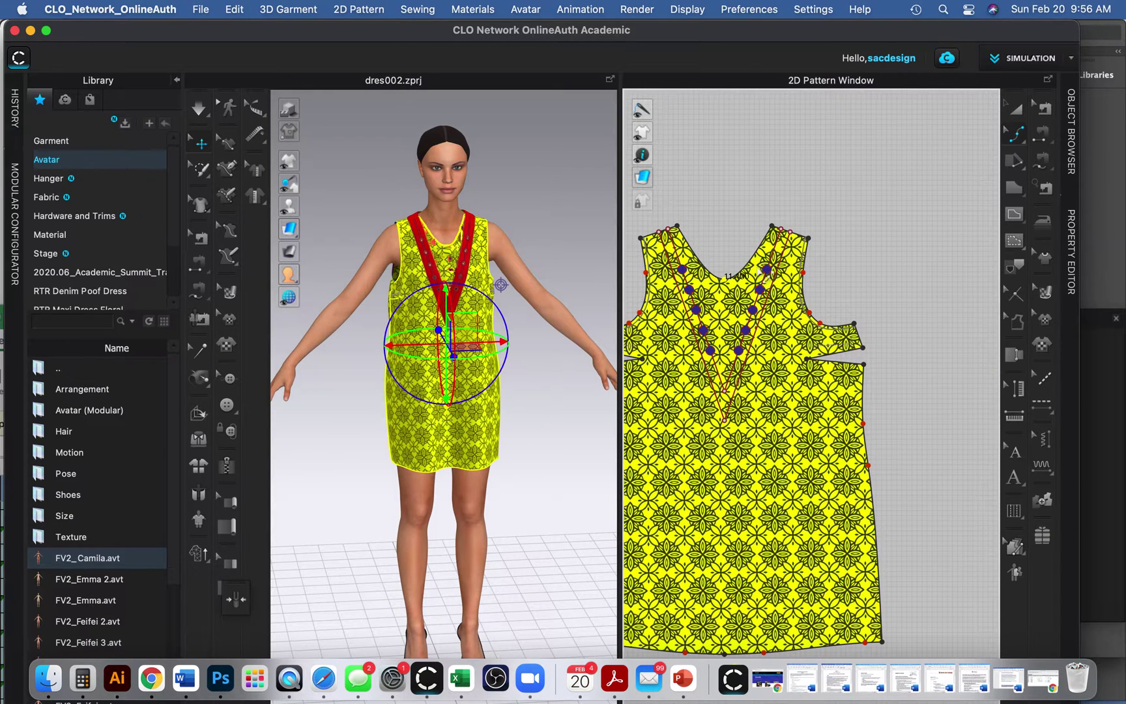
Deepen the front neckline curve with Edit Curvature to a length of 9.123
left_click(1014, 135)
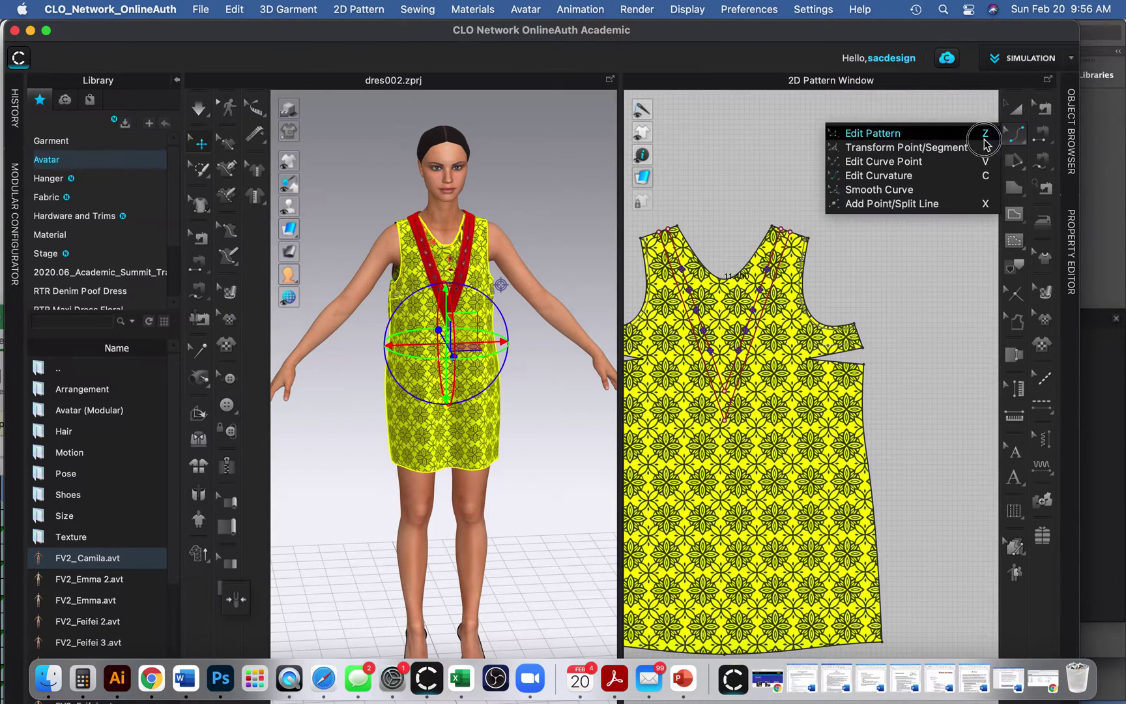
left_click(931, 177)
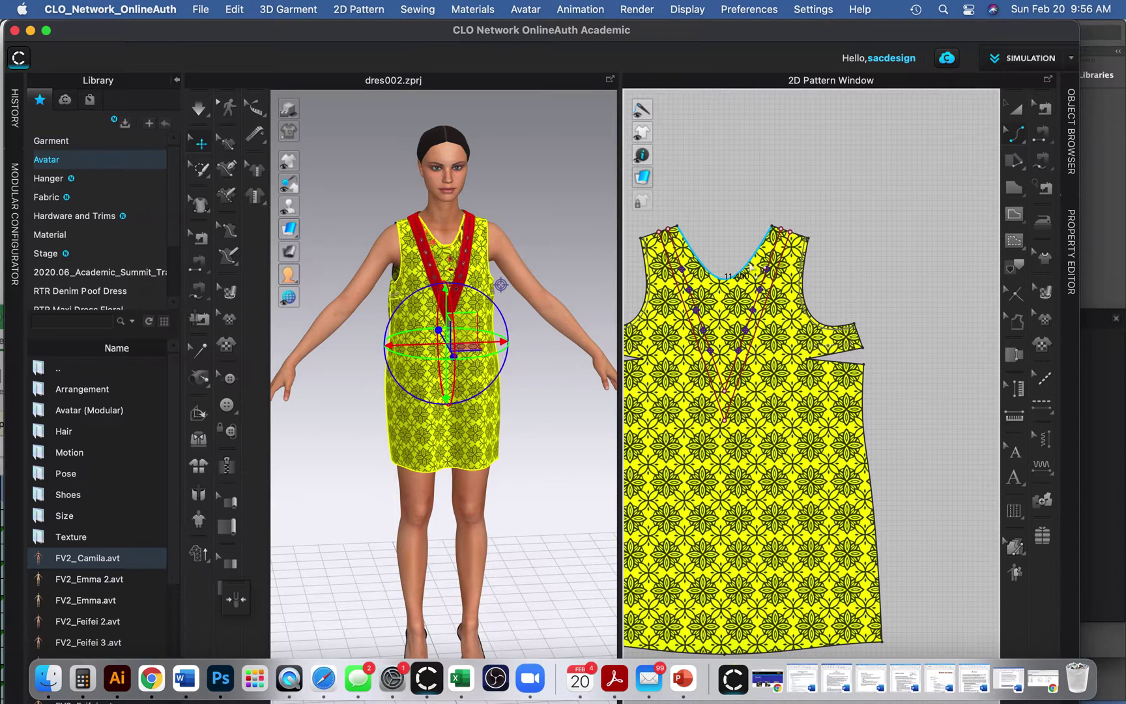
left_click_drag(753, 264, 753, 265)
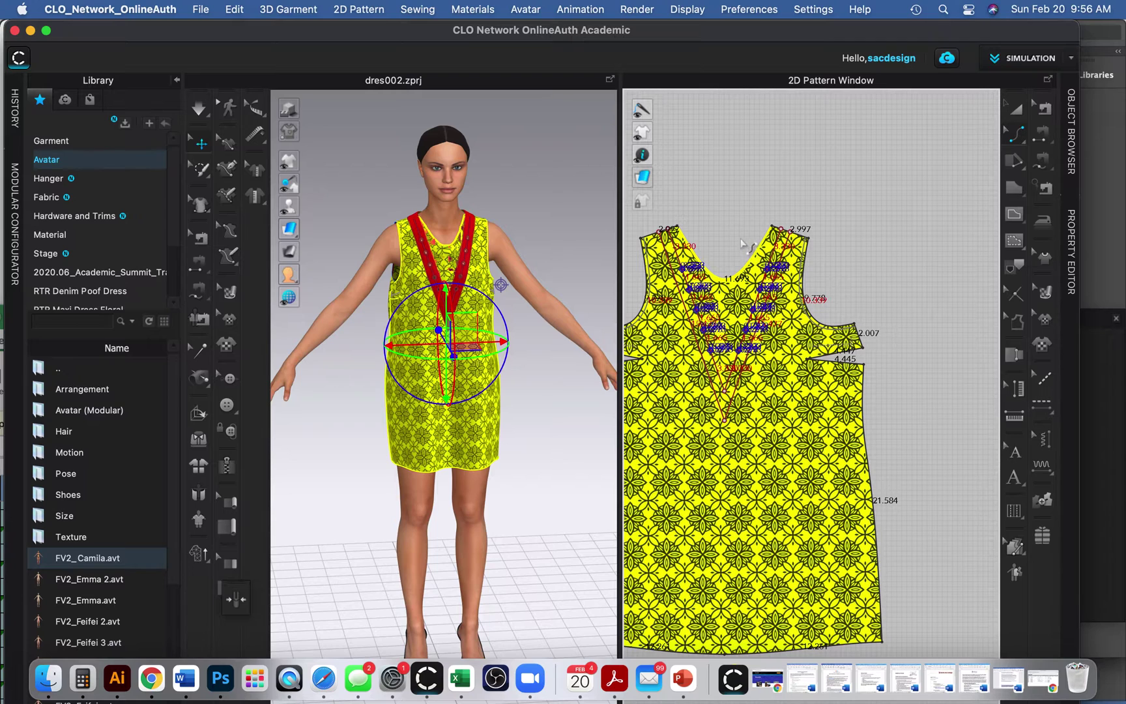
left_click(737, 225)
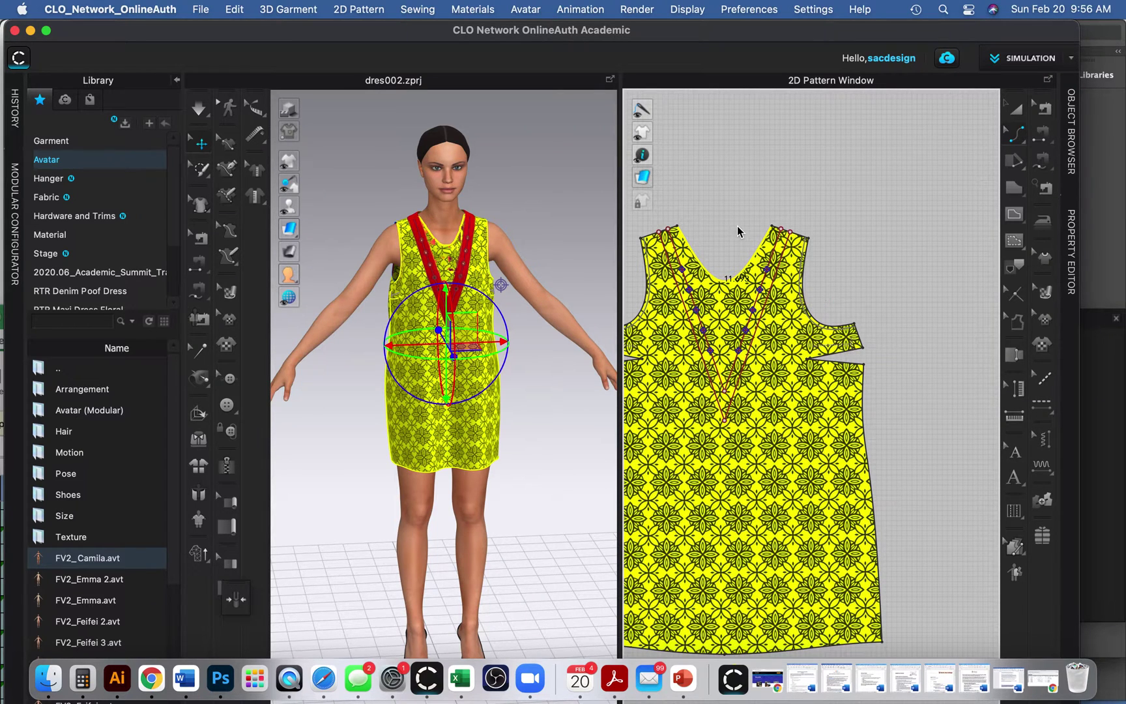
left_click(753, 265)
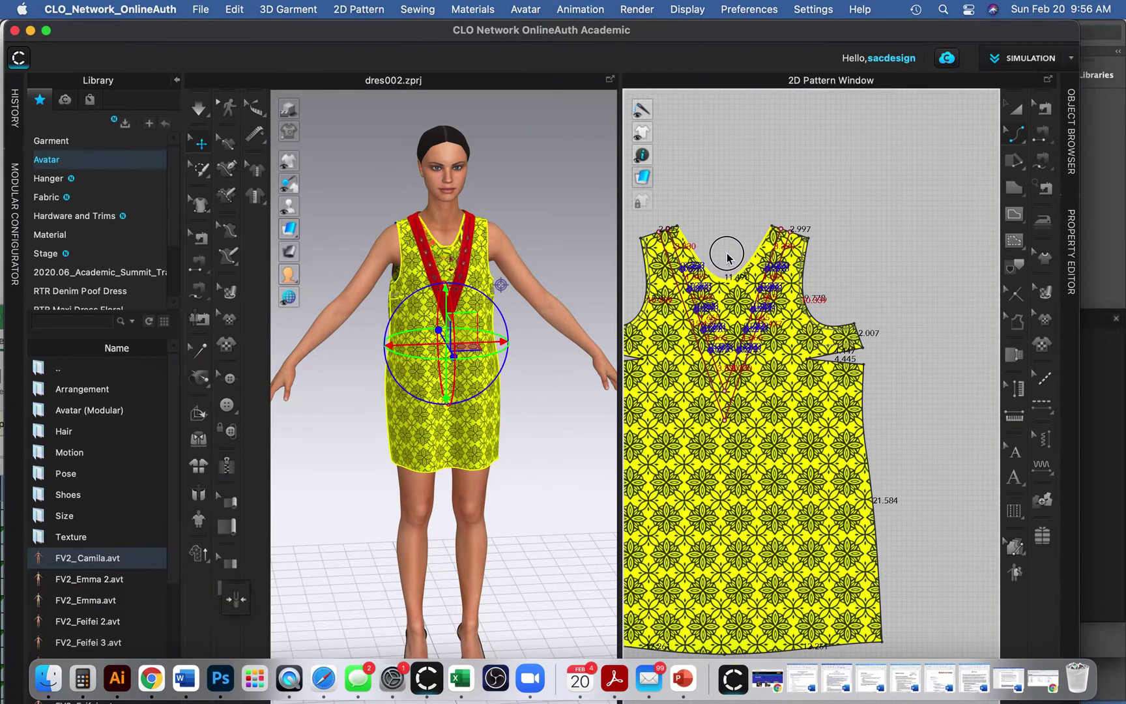
left_click(730, 254)
left_click_drag(729, 254, 735, 263)
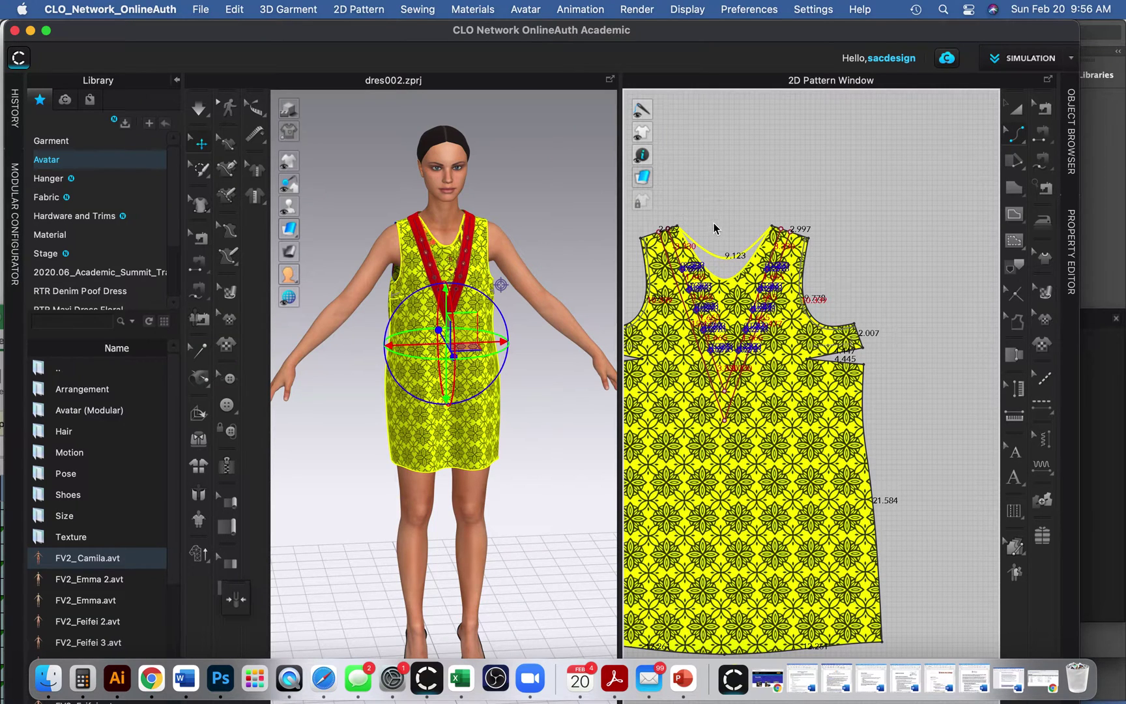
left_click(1008, 246)
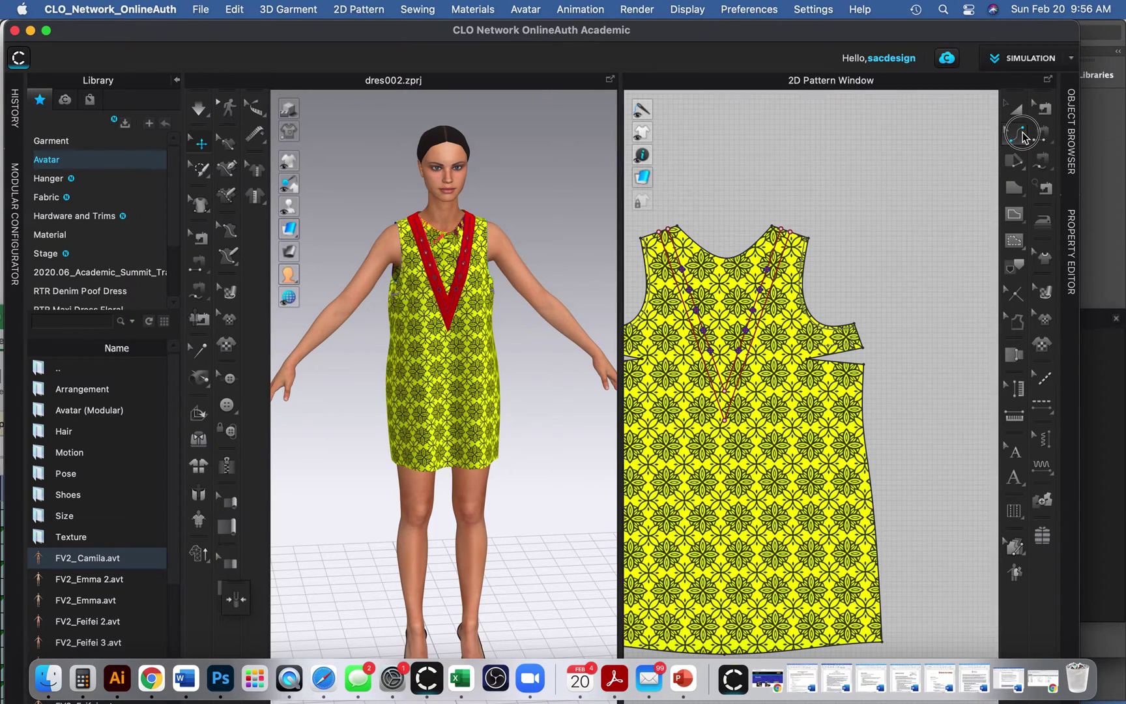
Add a new point partway along the curved front neckline and check the edge lengths
left_click(1016, 135)
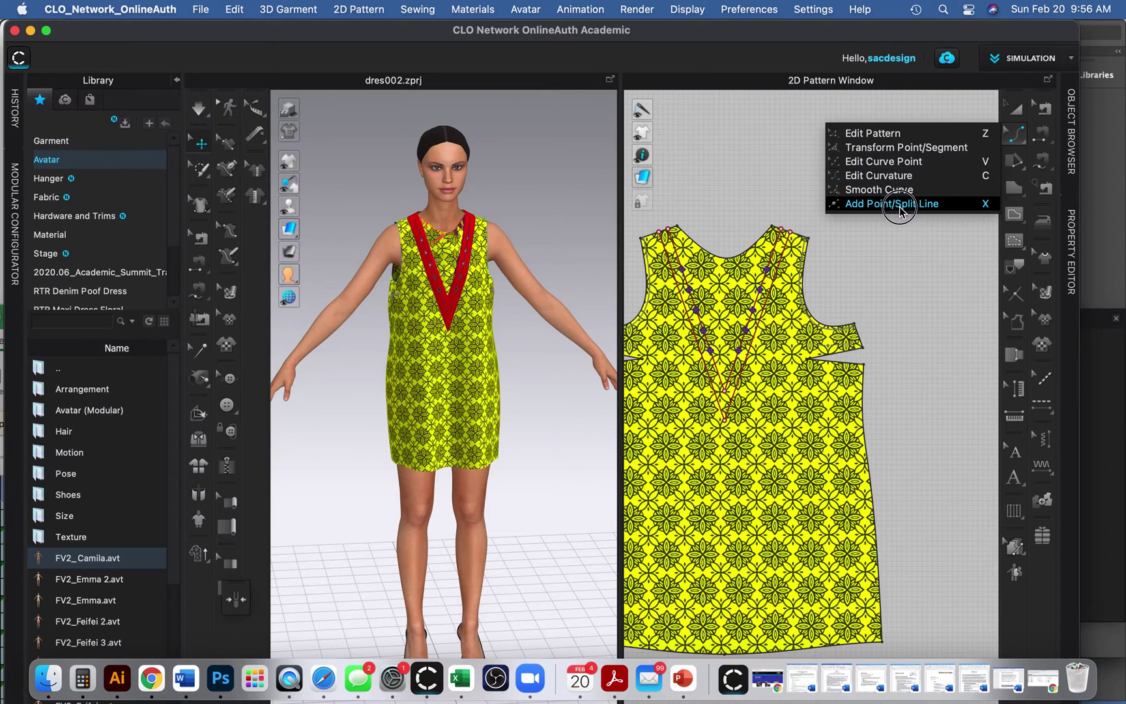
left_click(879, 203)
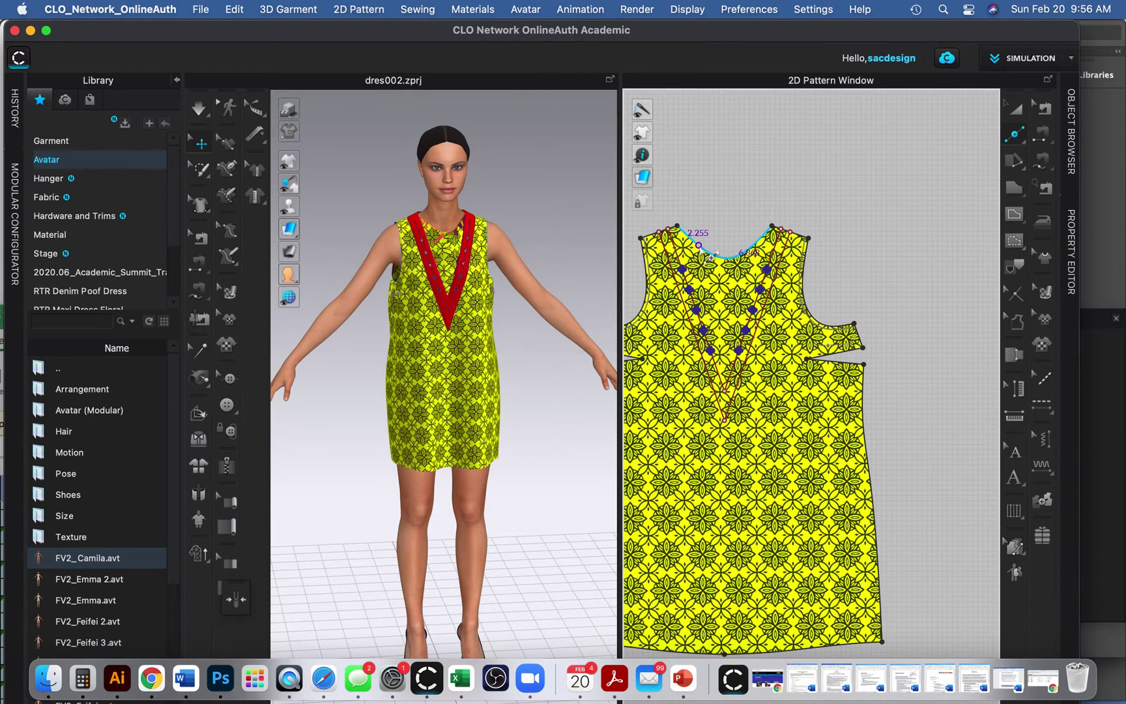
left_click(706, 271)
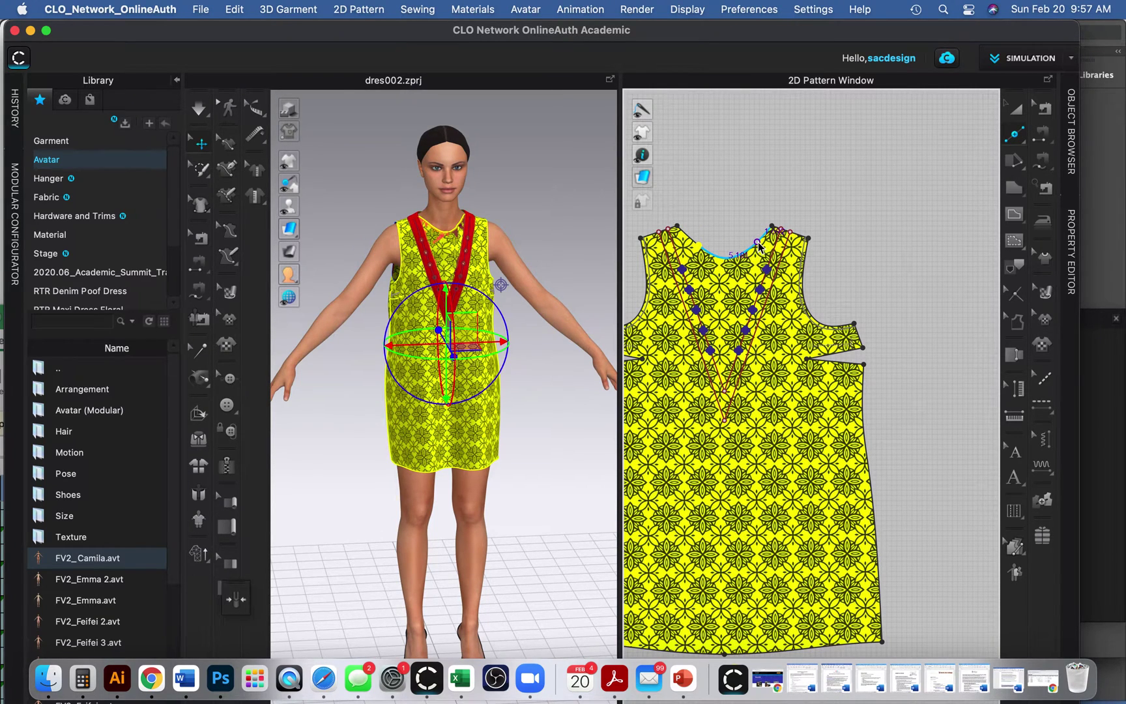
left_click(757, 242)
left_click(1014, 139)
left_click(697, 245)
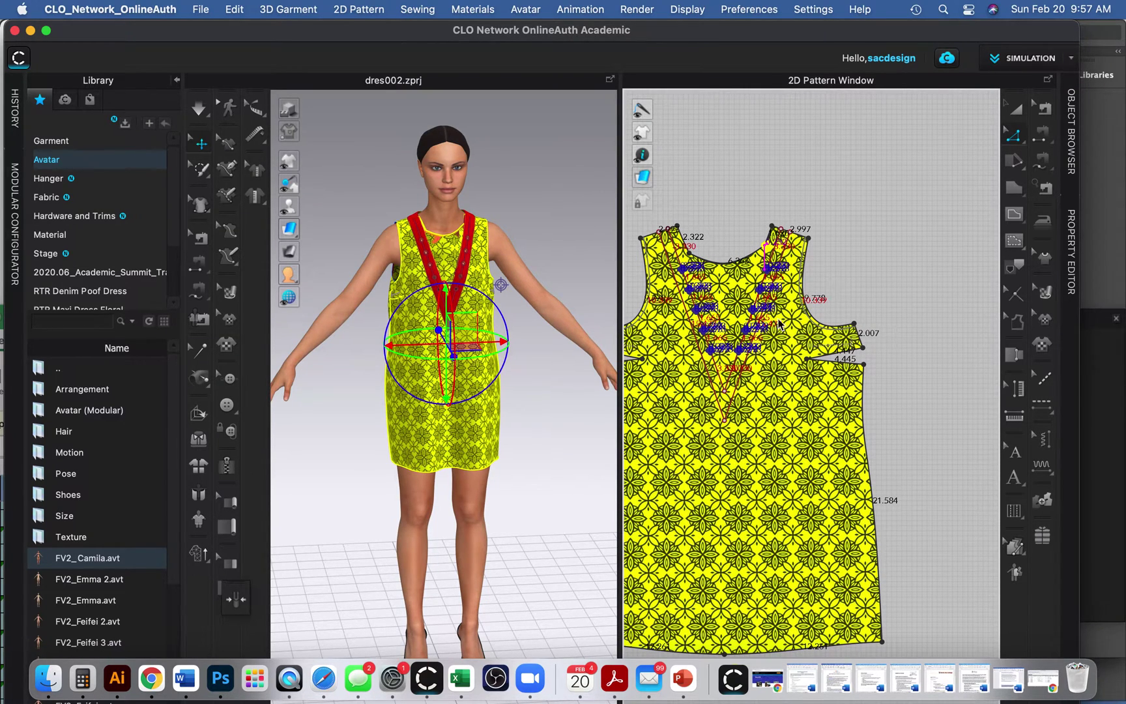
left_click(561, 490)
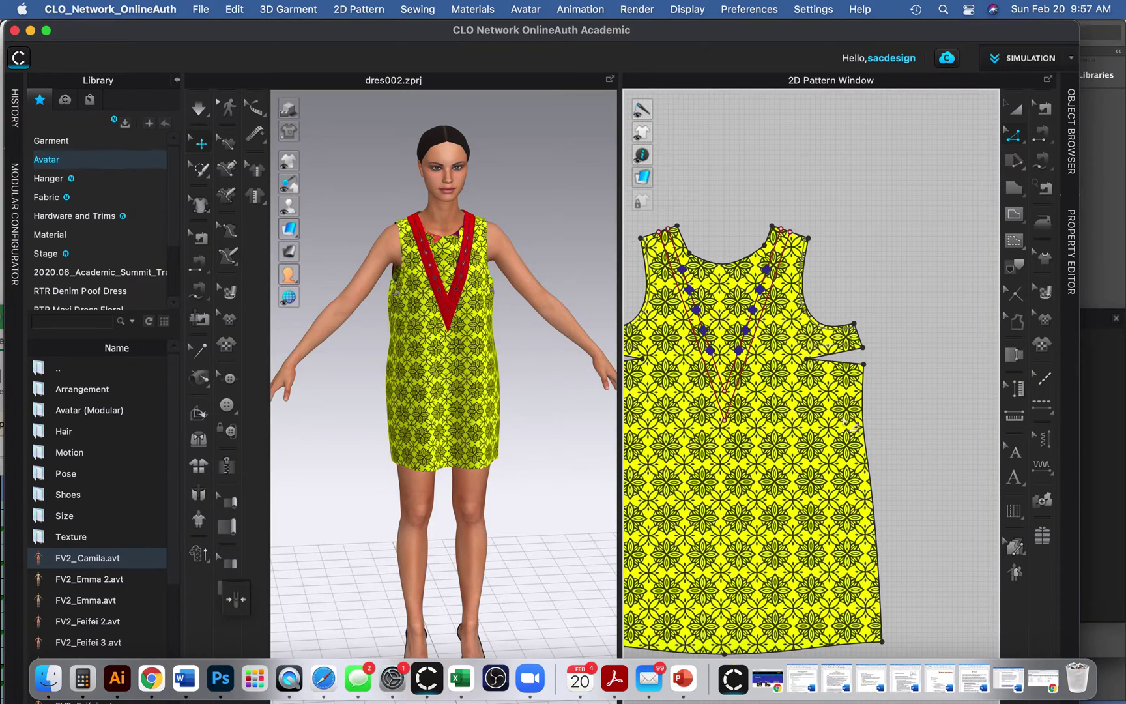
Select the front and back pattern hems and drag each one down to lengthen the dress
scroll(845, 422, "down", 3)
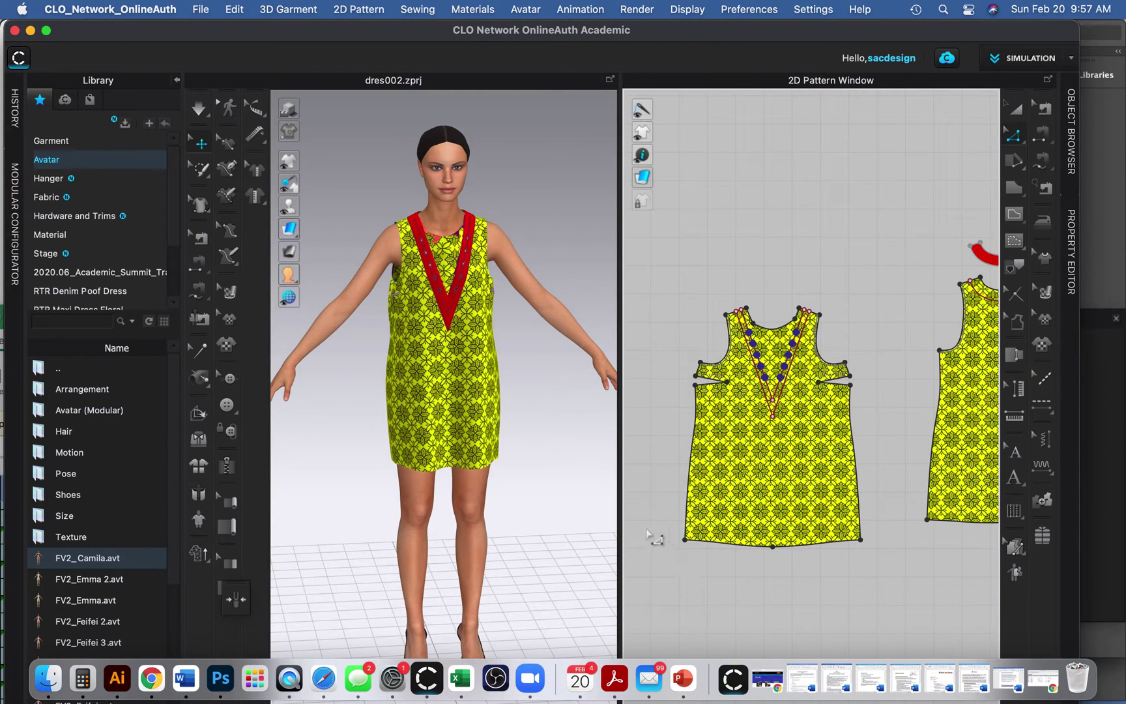
left_click_drag(646, 527, 773, 649)
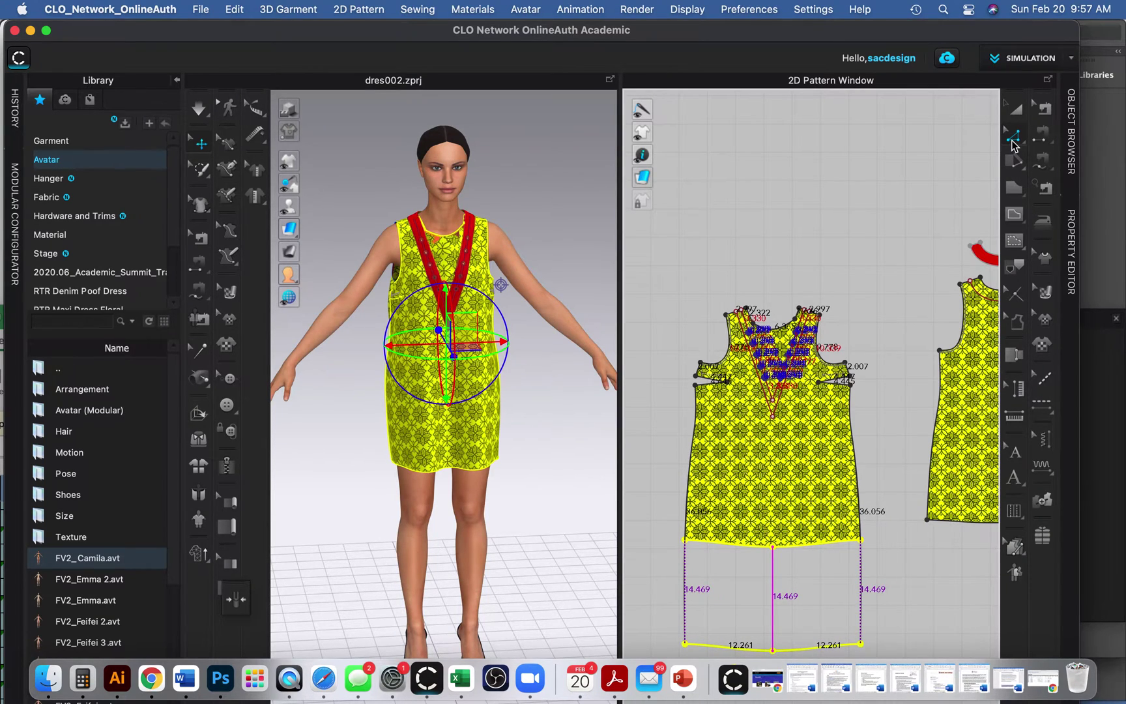
left_click(1013, 140)
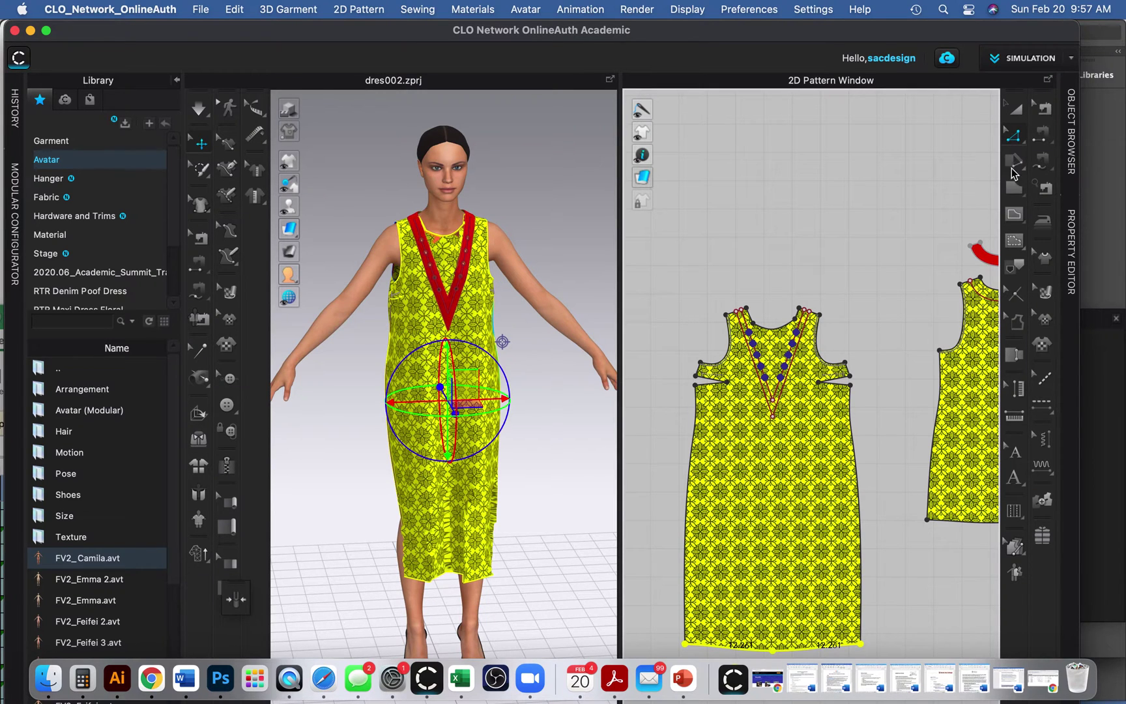
scroll(788, 476, "down", 4)
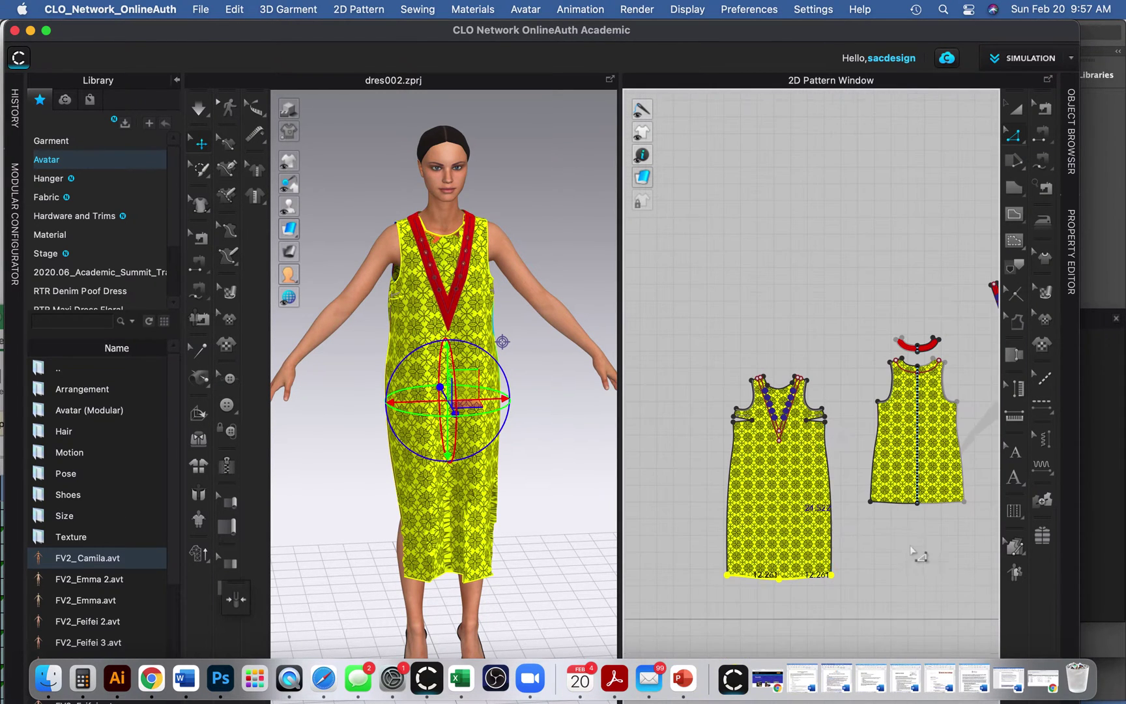
left_click_drag(848, 485, 928, 593)
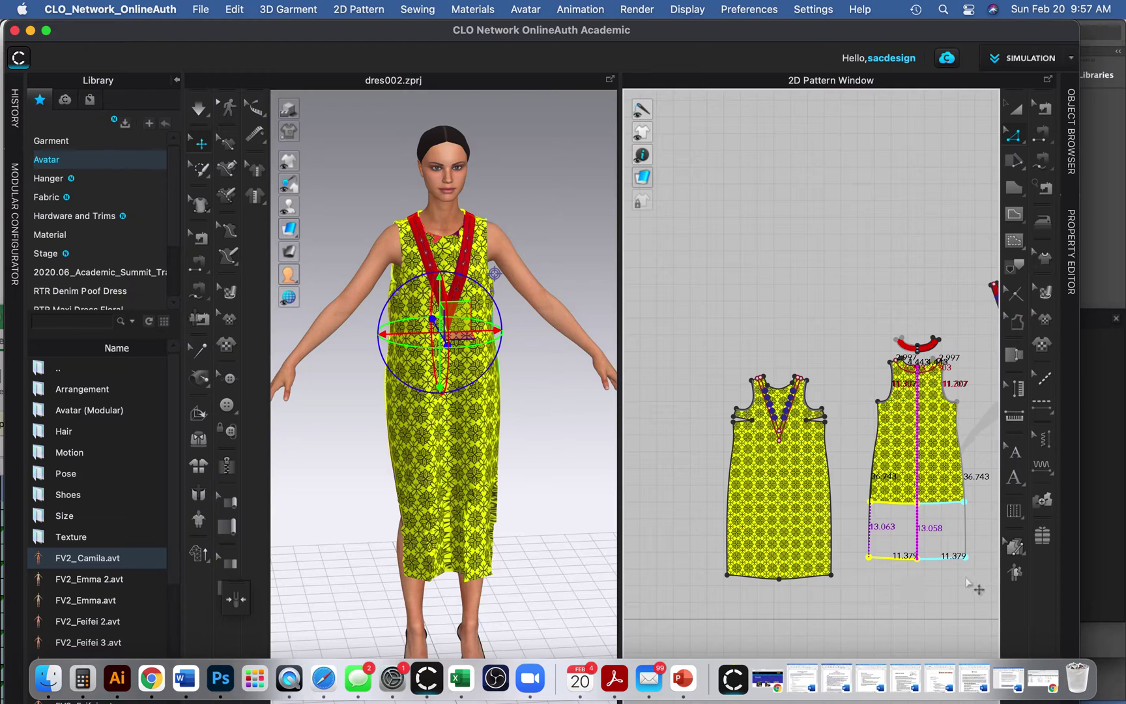
left_click(631, 580)
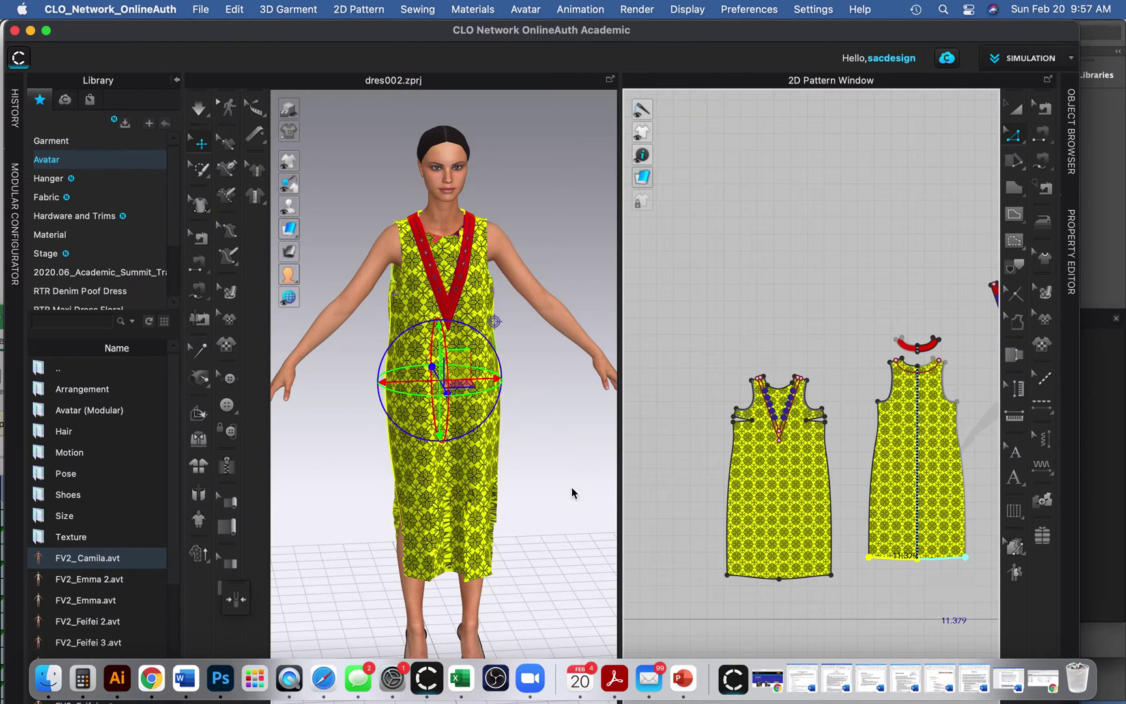